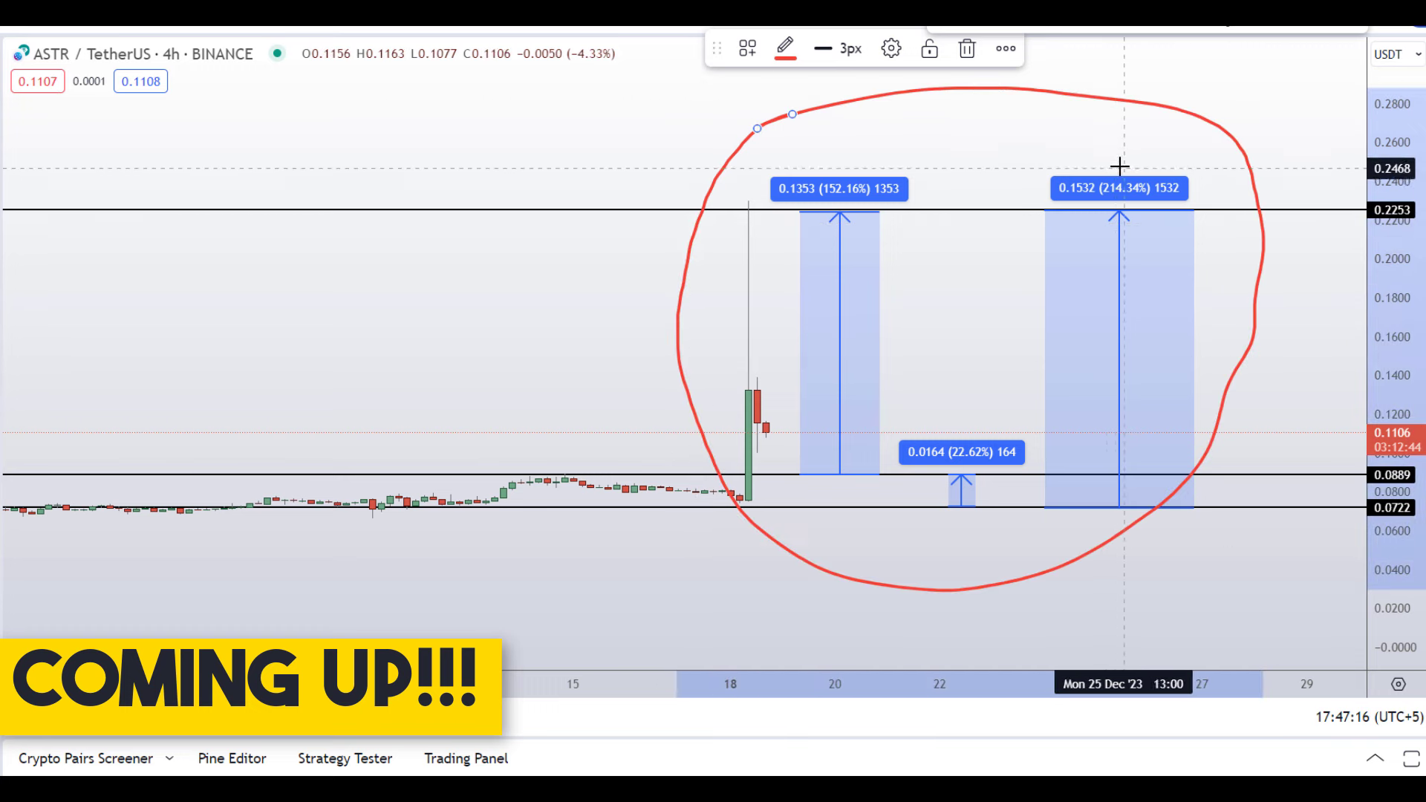
pyautogui.moveTo(1111, 130)
pyautogui.mouseDown()
pyautogui.moveTo(1044, 223)
pyautogui.moveTo(1200, 168)
pyautogui.moveTo(1101, 128)
pyautogui.mouseUp()
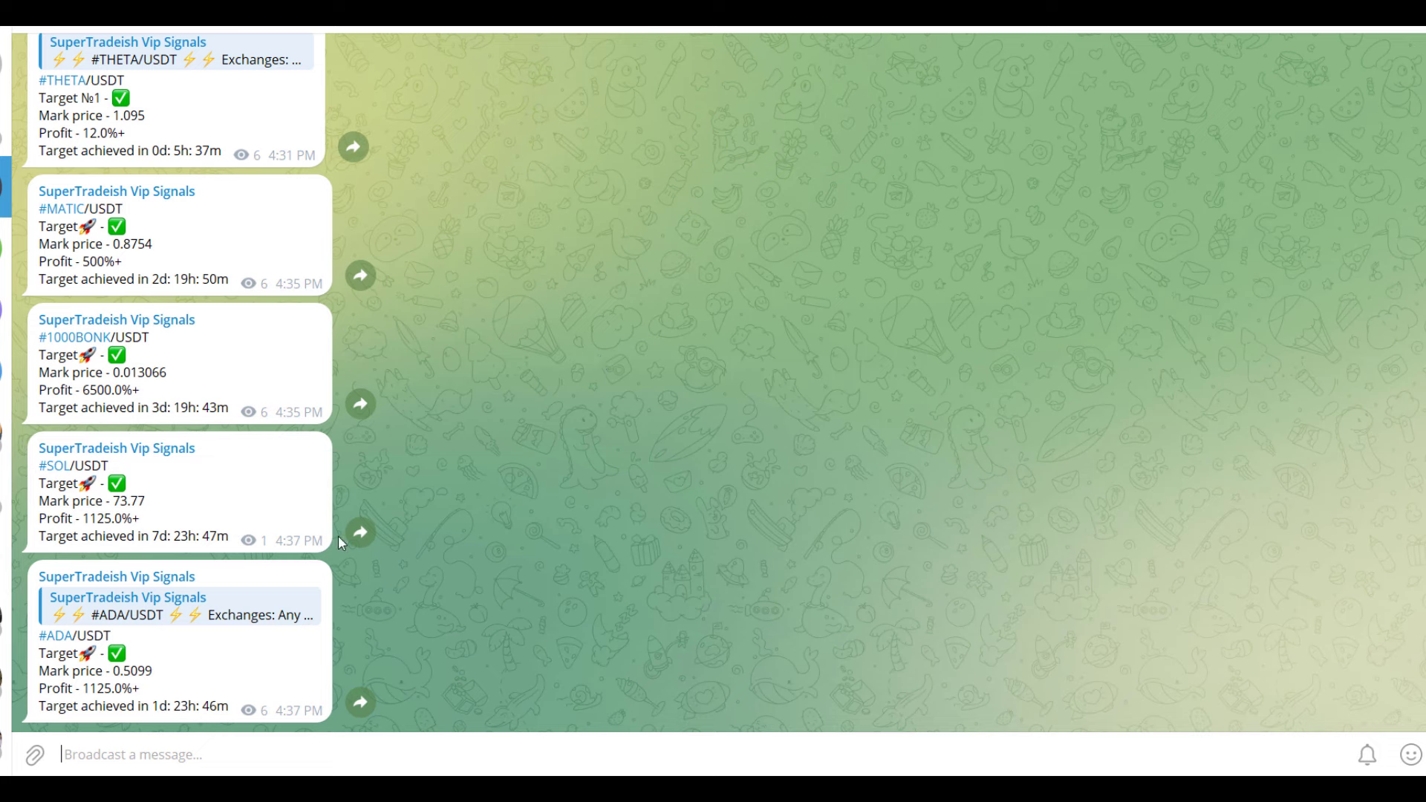
# Review the recent signal and target-achieved messages in the SuperTradeish Vip Signals channel.
pyautogui.scroll(8, 342, 541)
pyautogui.scroll(3, 321, 522)
pyautogui.scroll(6, 555, 477)
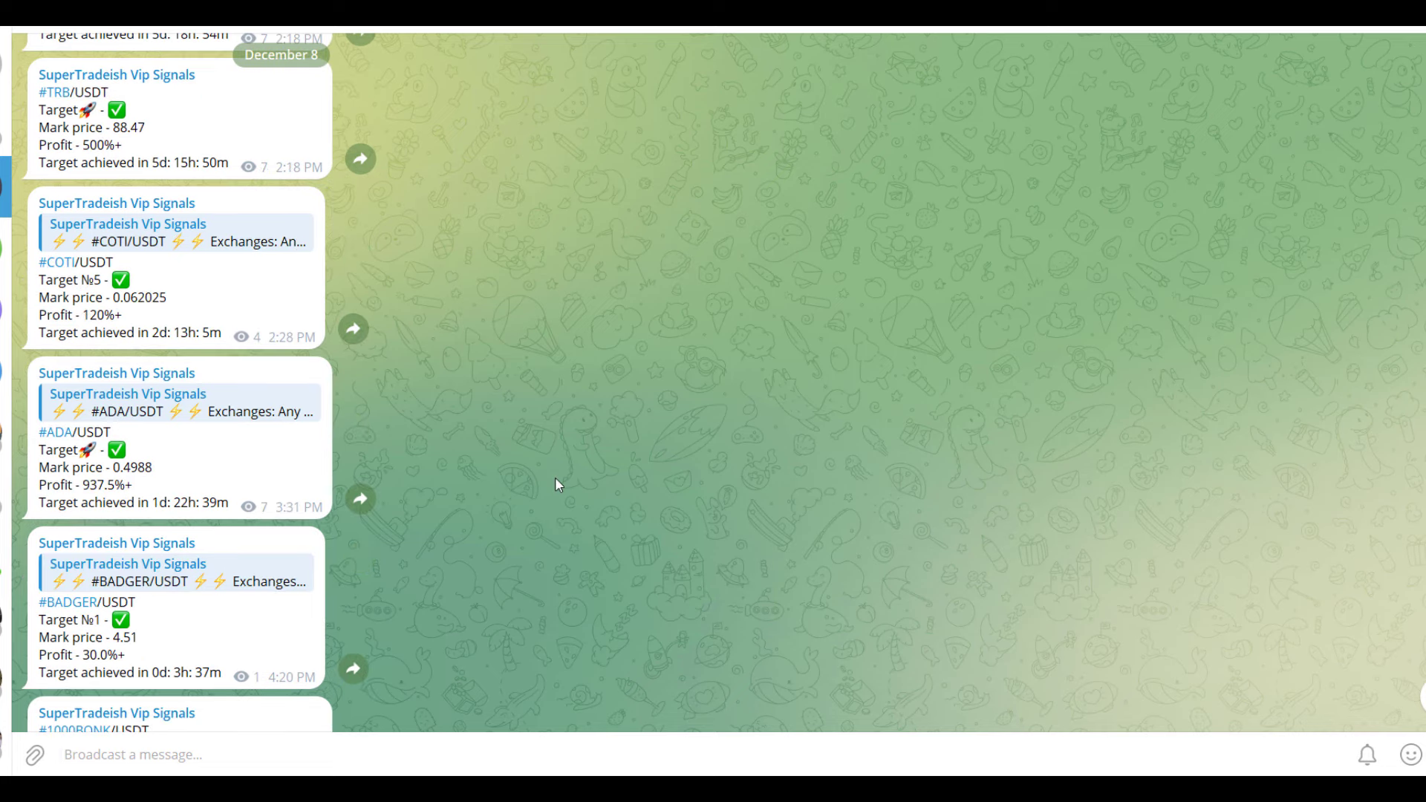
pyautogui.scroll(10, 557, 484)
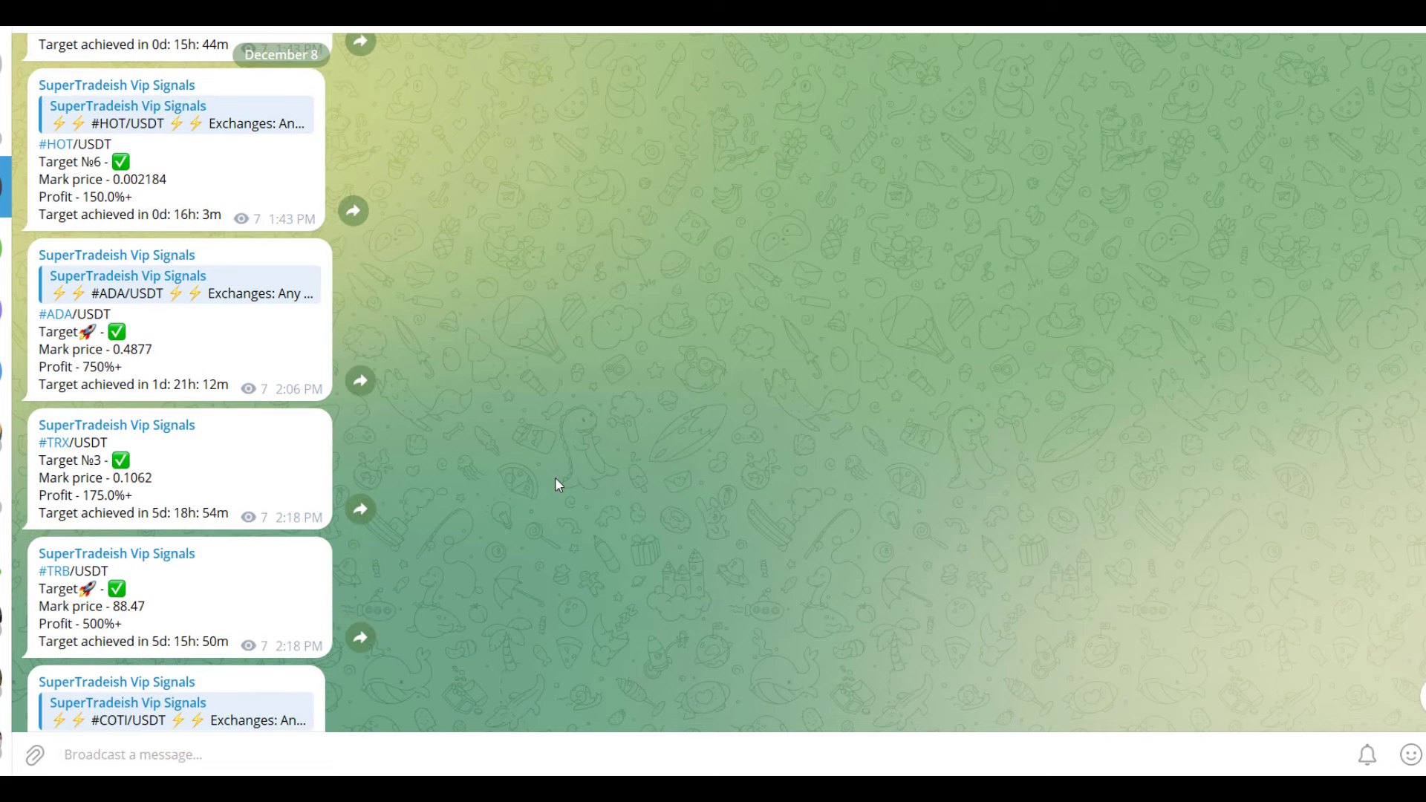
pyautogui.scroll(8, 556, 482)
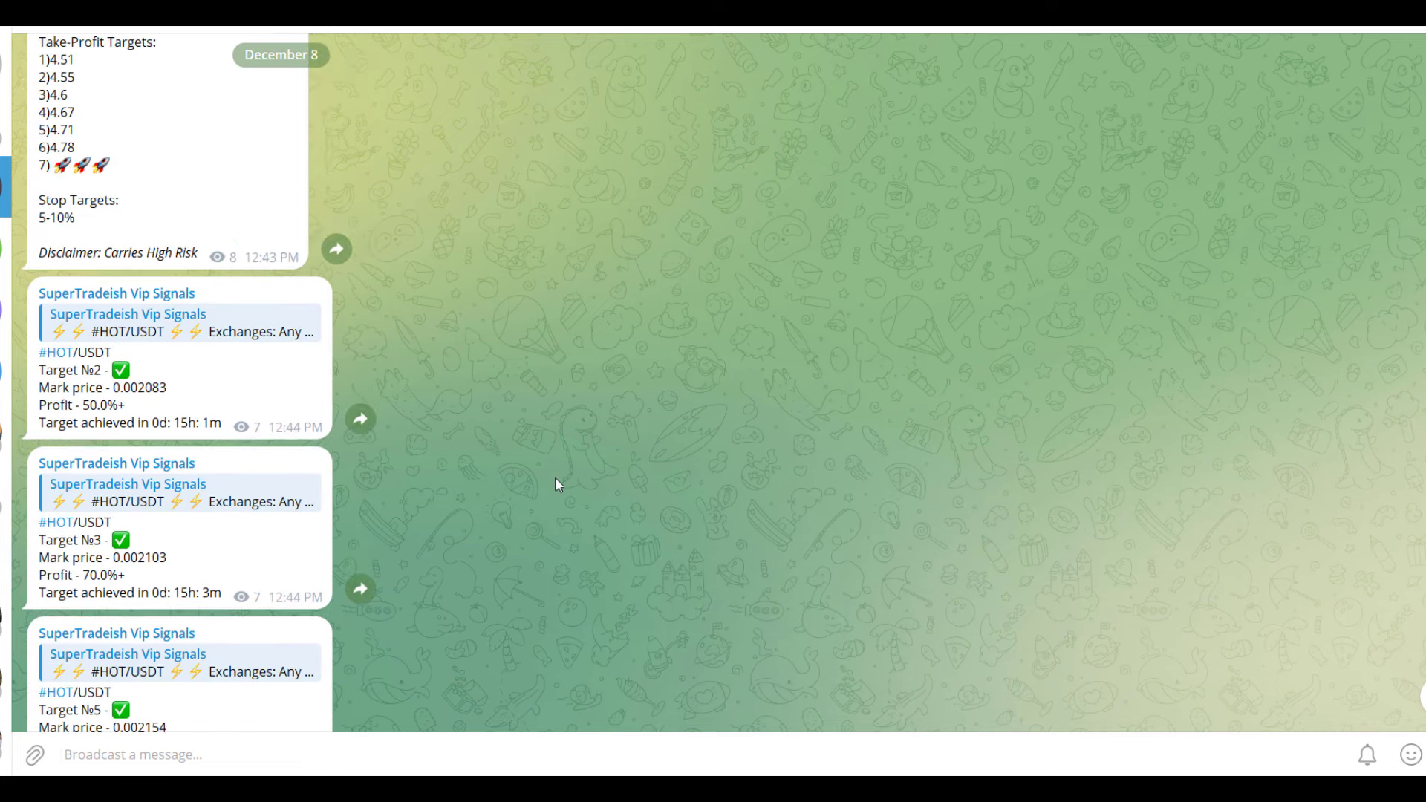
pyautogui.scroll(-20, 556, 483)
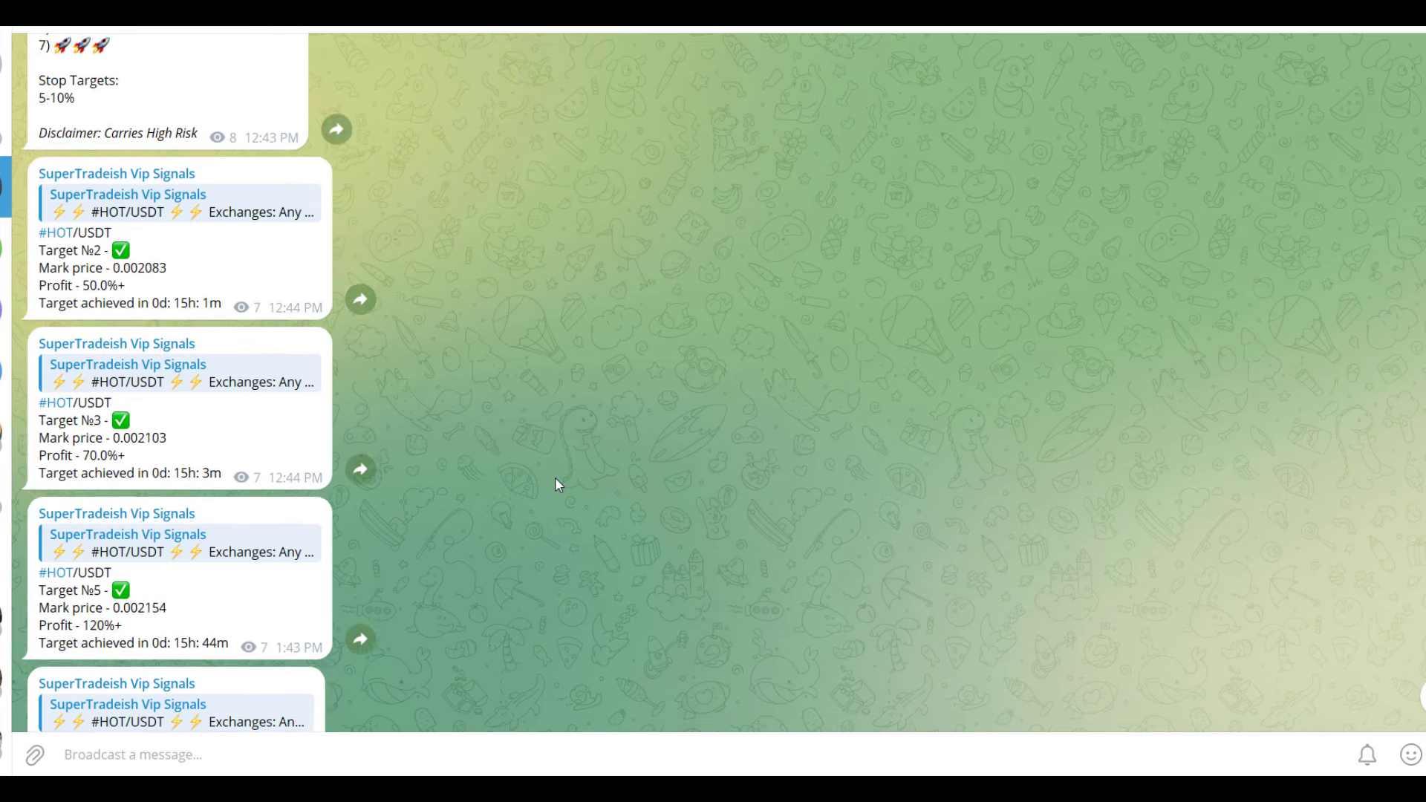
pyautogui.scroll(-5, 555, 485)
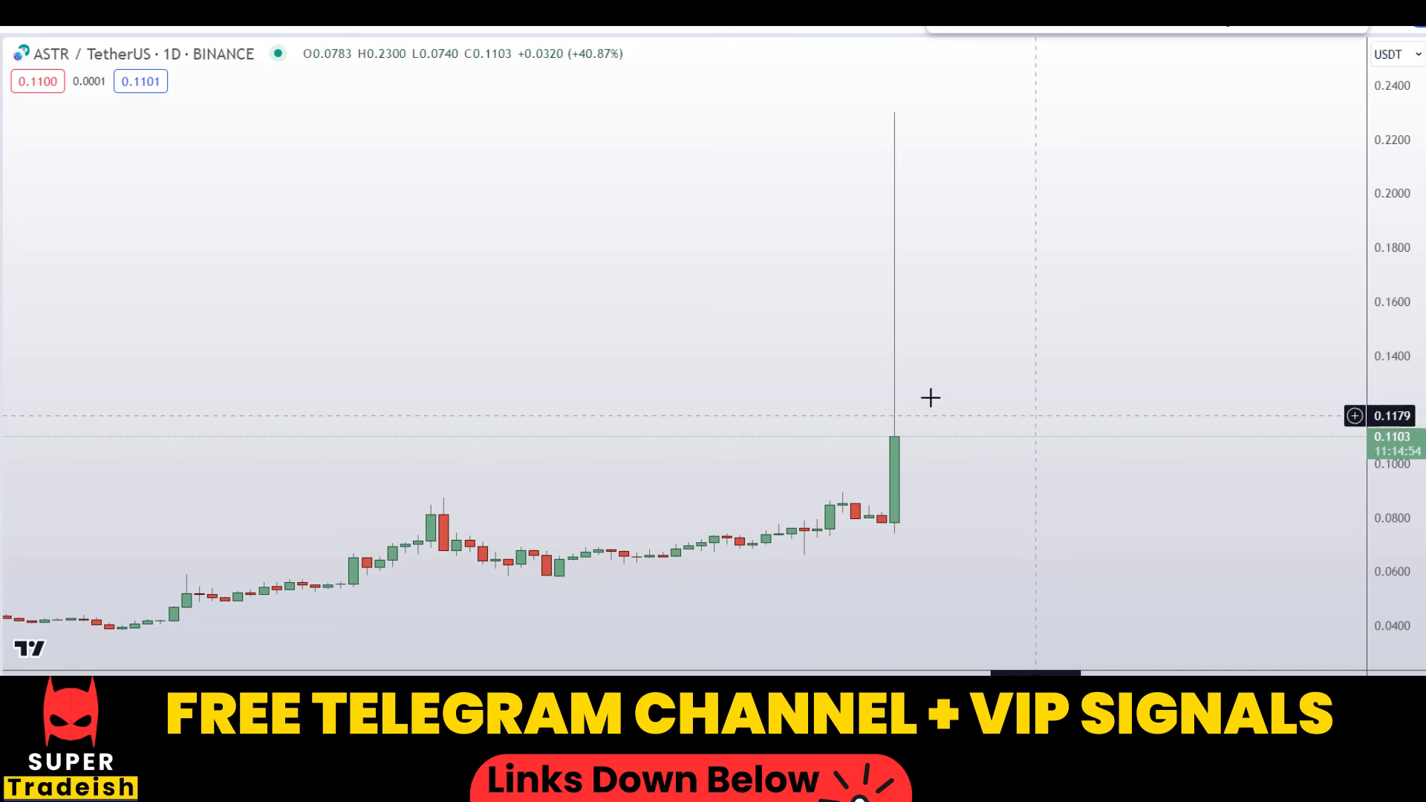
pyautogui.hscroll(-5, 921, 405)
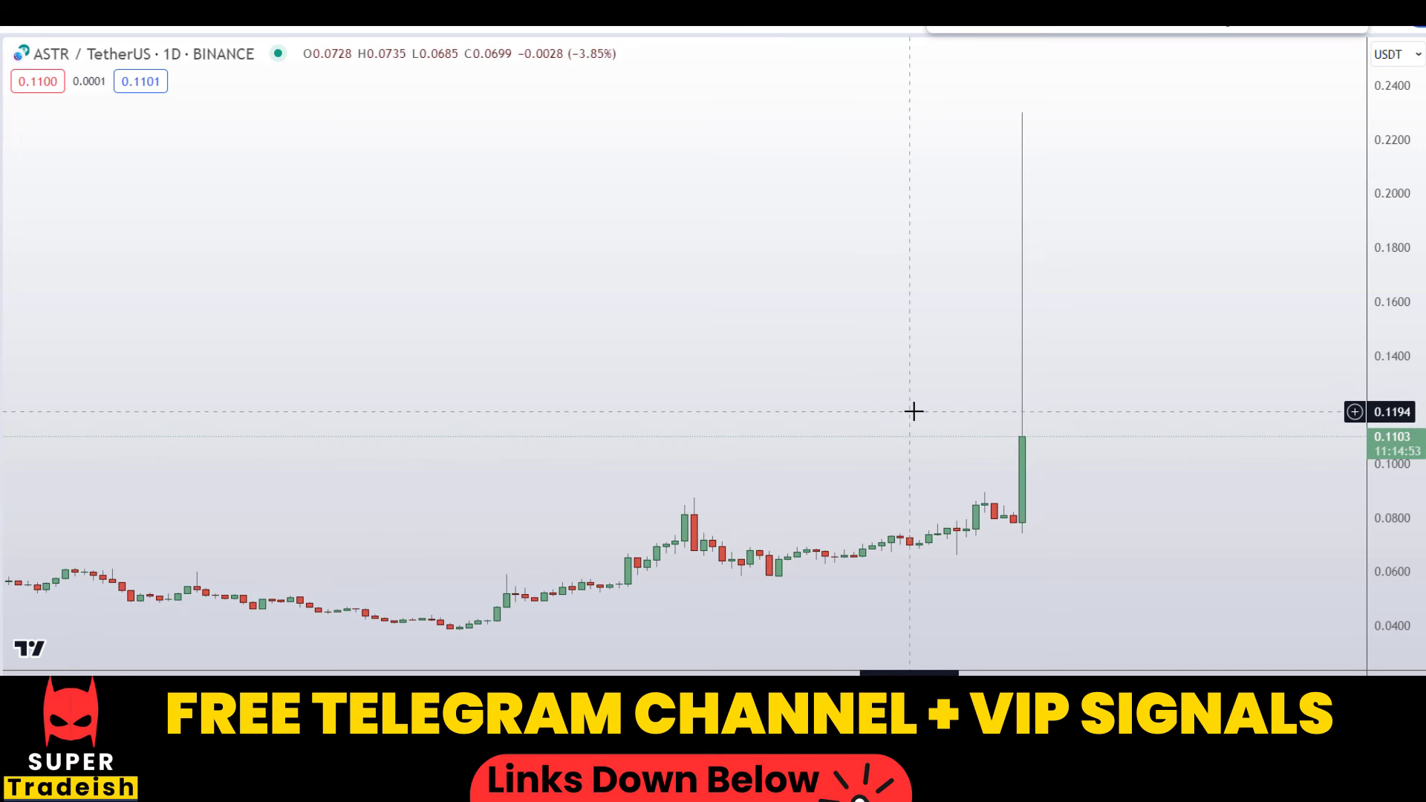
# Sketch a freehand brush stroke along the upper wick of the latest ASTR/TetherUS daily candle and undo it.
pyautogui.scroll(3, 1032, 381)
pyautogui.scroll(-4, 1015, 368)
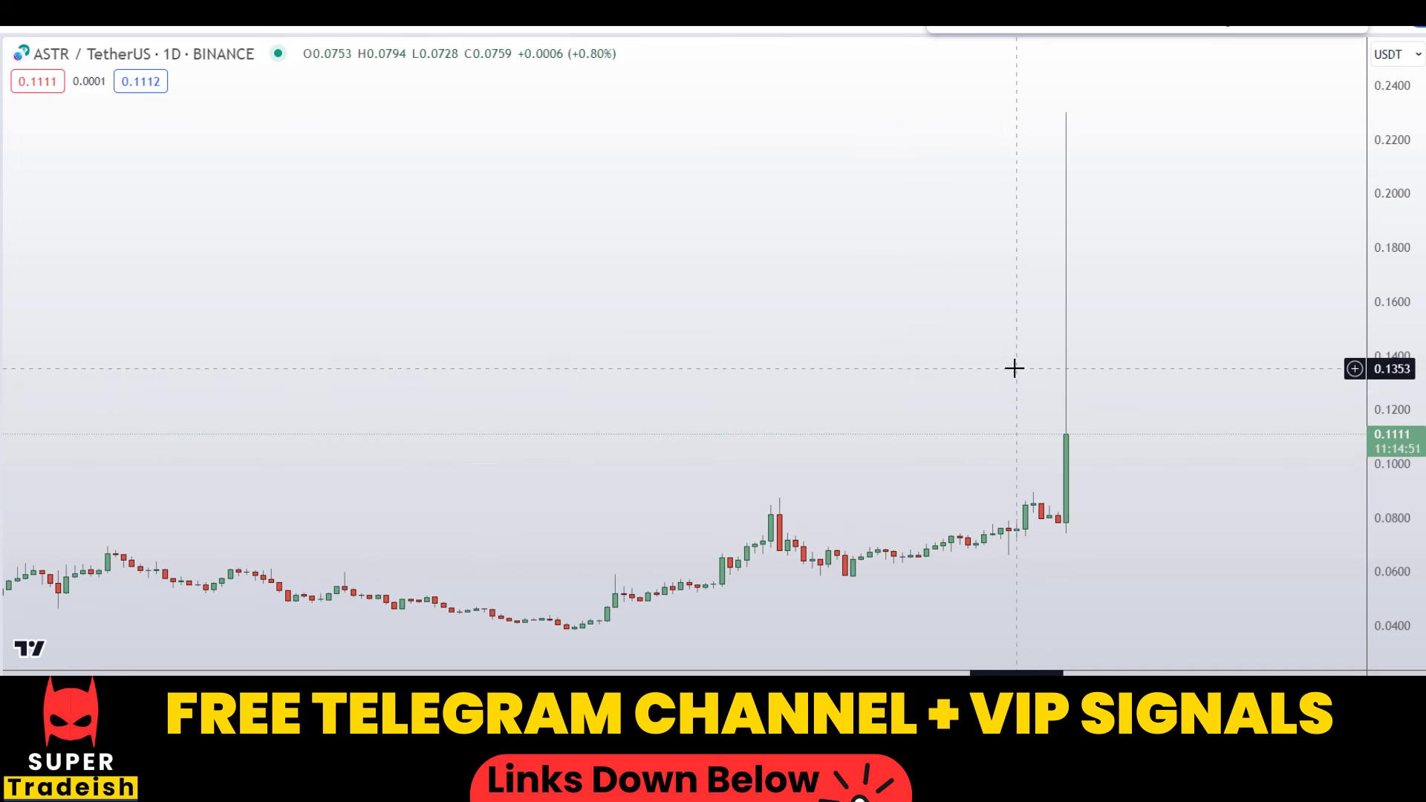
pyautogui.moveTo(1051, 442); pyautogui.dragTo(1090, 137)
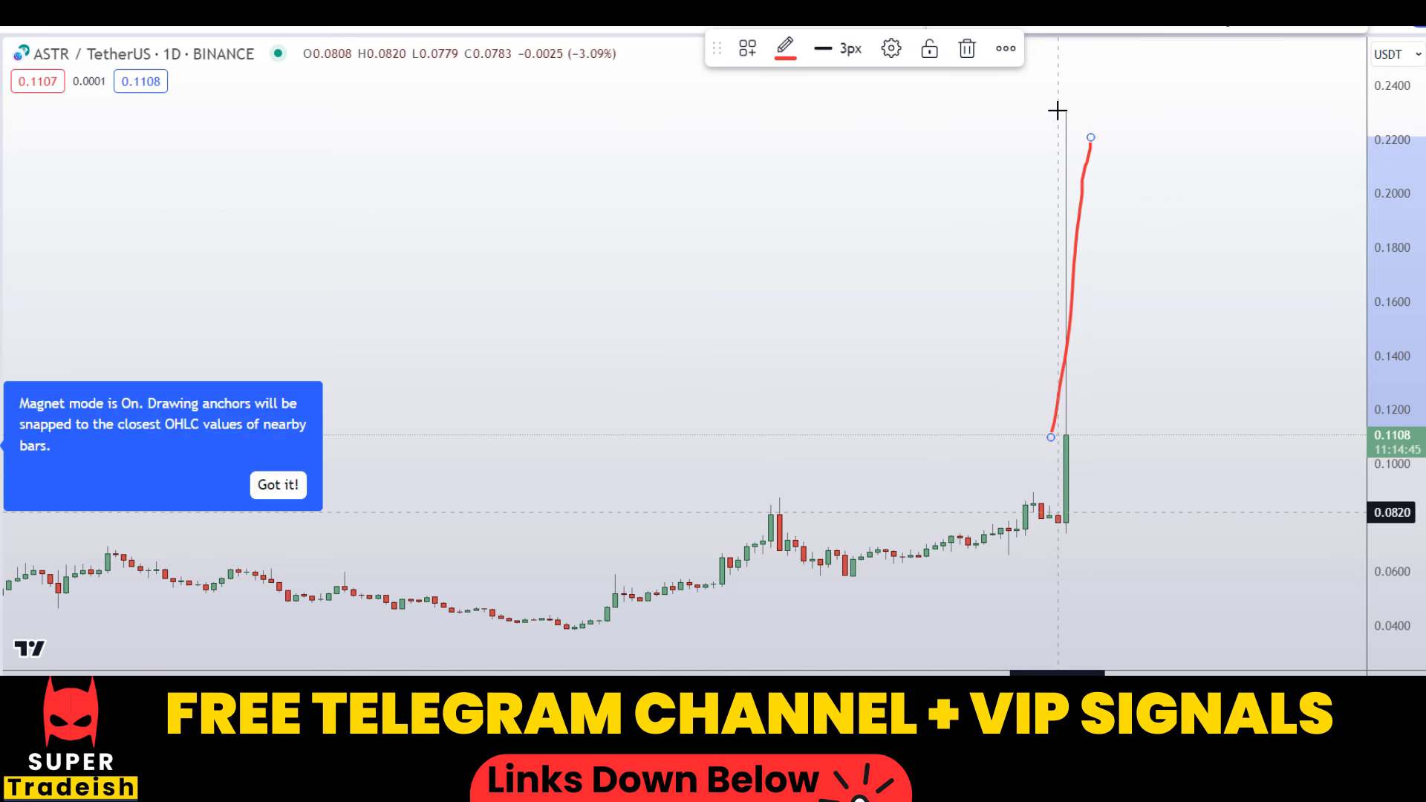
pyautogui.hotkey('ctrl', 'z')
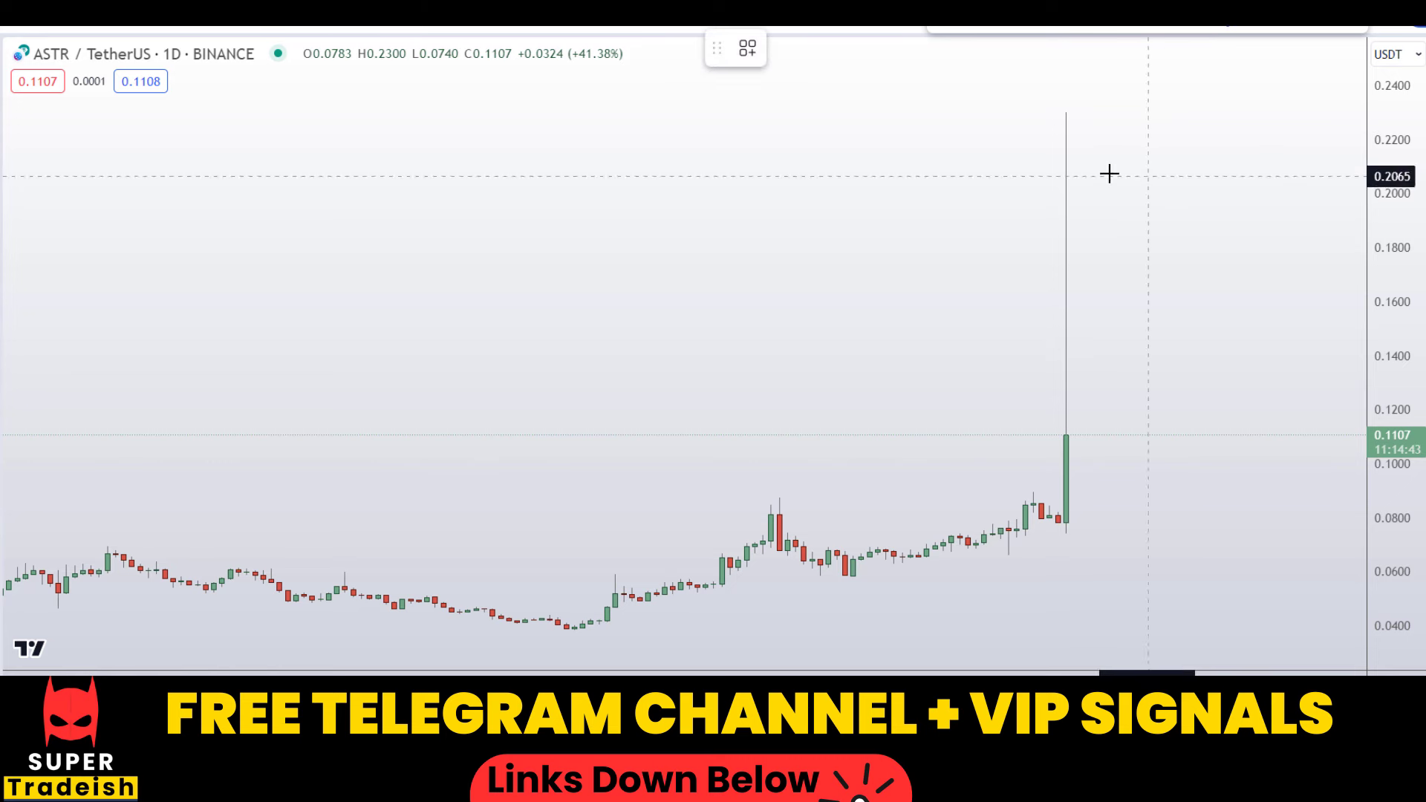
# Measure the price drop from the latest daily candle's high down to the current price with a price range.
pyautogui.keyDown('shift'); pyautogui.click(1078, 114); pyautogui.keyUp('shift')
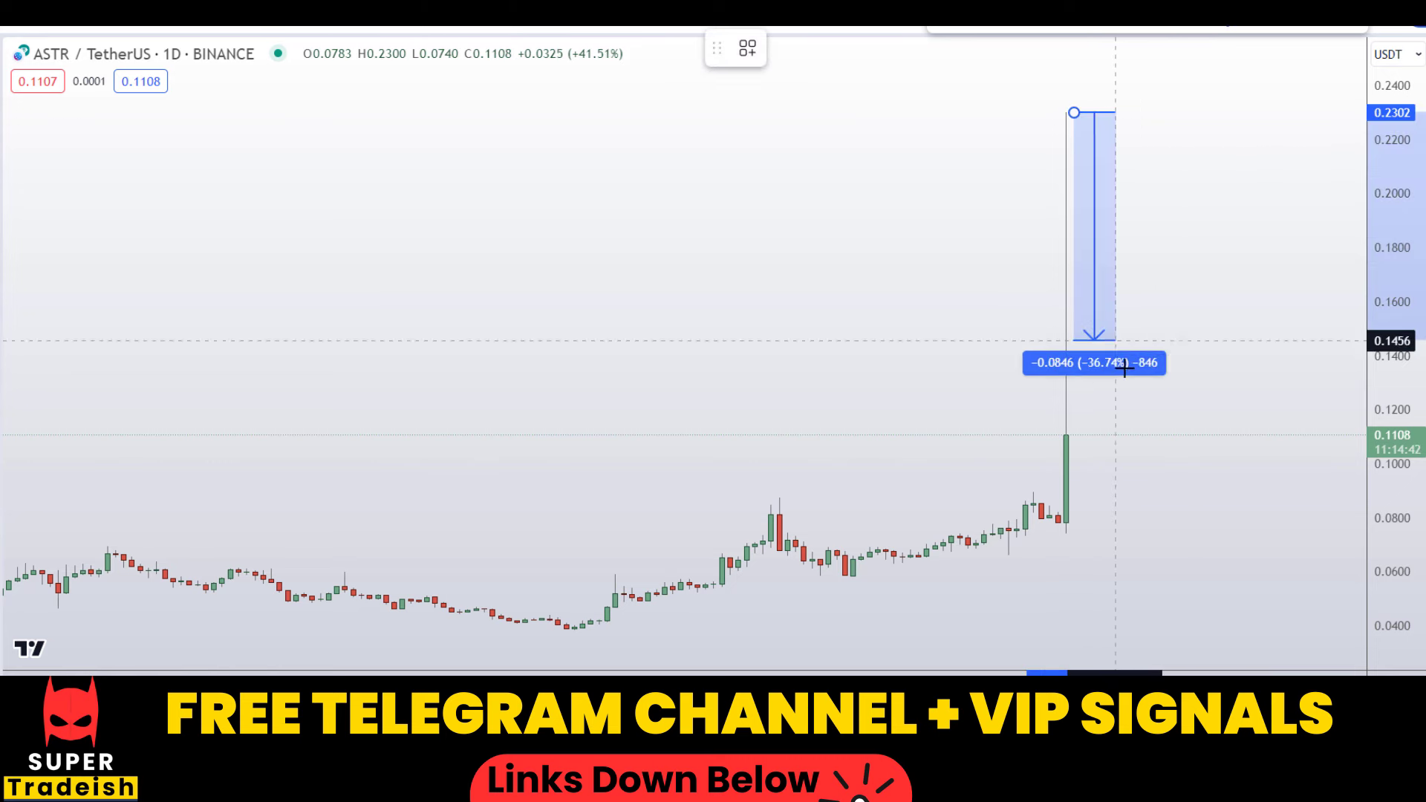
pyautogui.click(1146, 433)
# Switch the ASTR/TetherUS chart to the weekly timeframe, auto-fit the price scale and place a horizontal line at 0.2253.
pyautogui.scroll(-5, 916, 289)
pyautogui.scroll(-2, 1120, 376)
pyautogui.scroll(5, 1120, 376)
pyautogui.scroll(-9, 1115, 370)
pyautogui.scroll(4, 1096, 357)
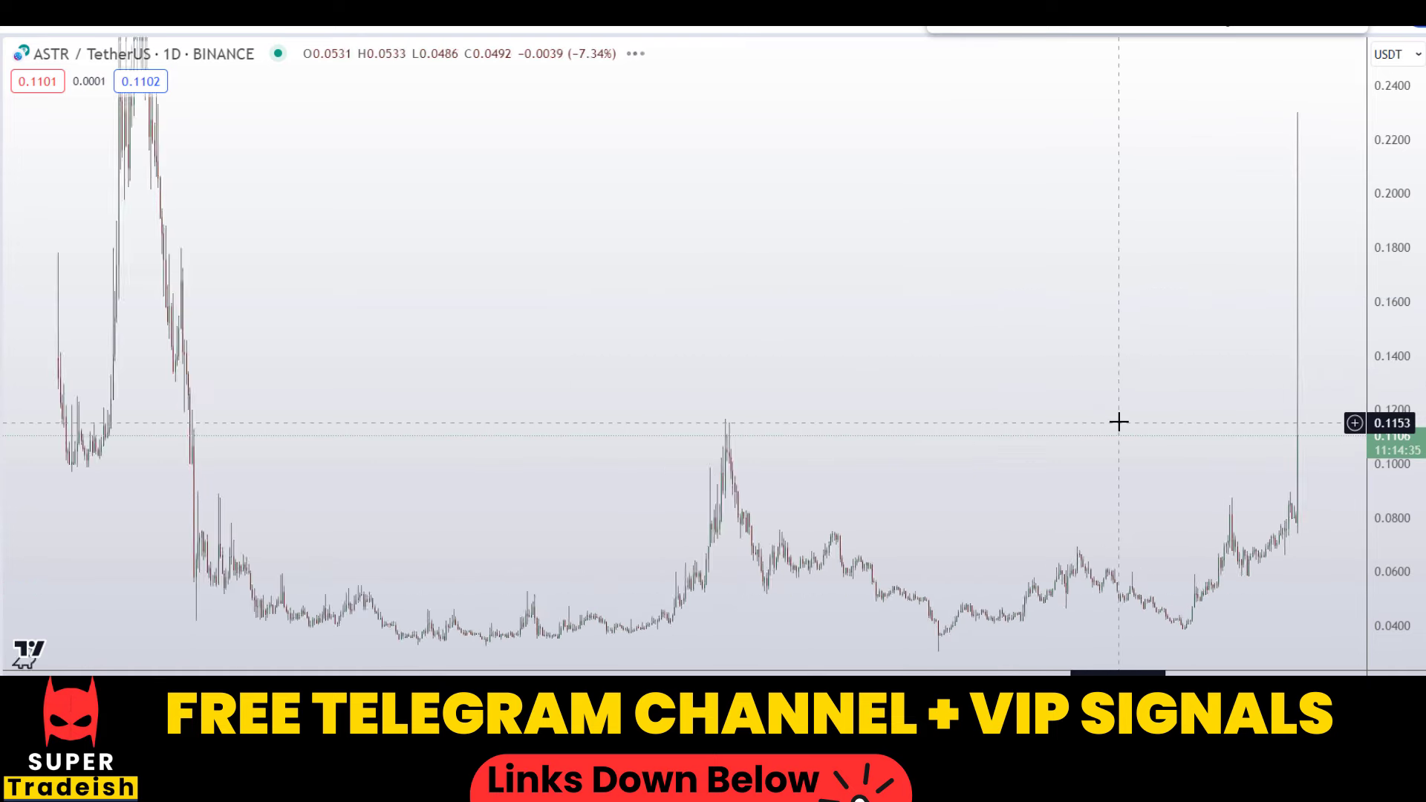
pyautogui.click(380, 23)
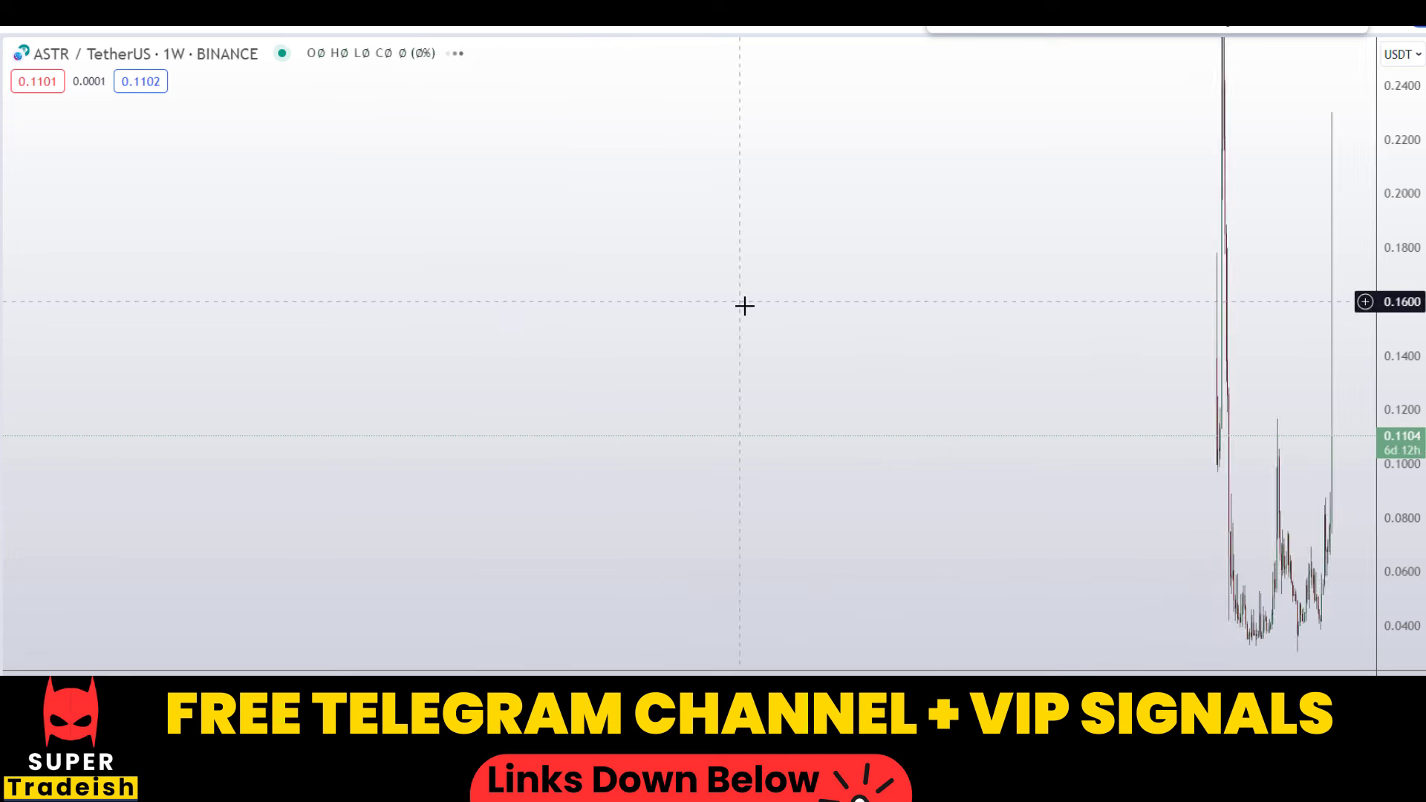
pyautogui.scroll(9, 745, 306)
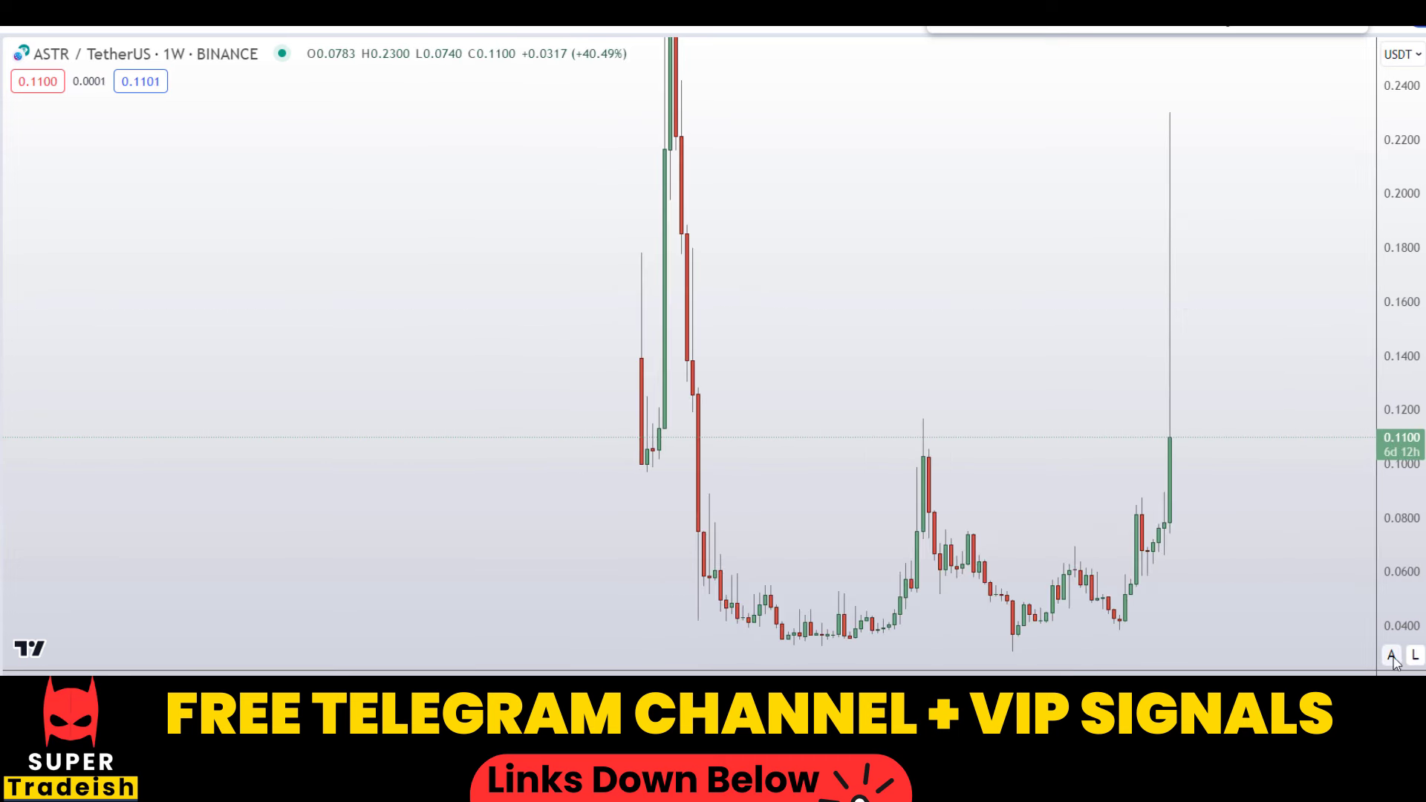
pyautogui.click(1392, 656)
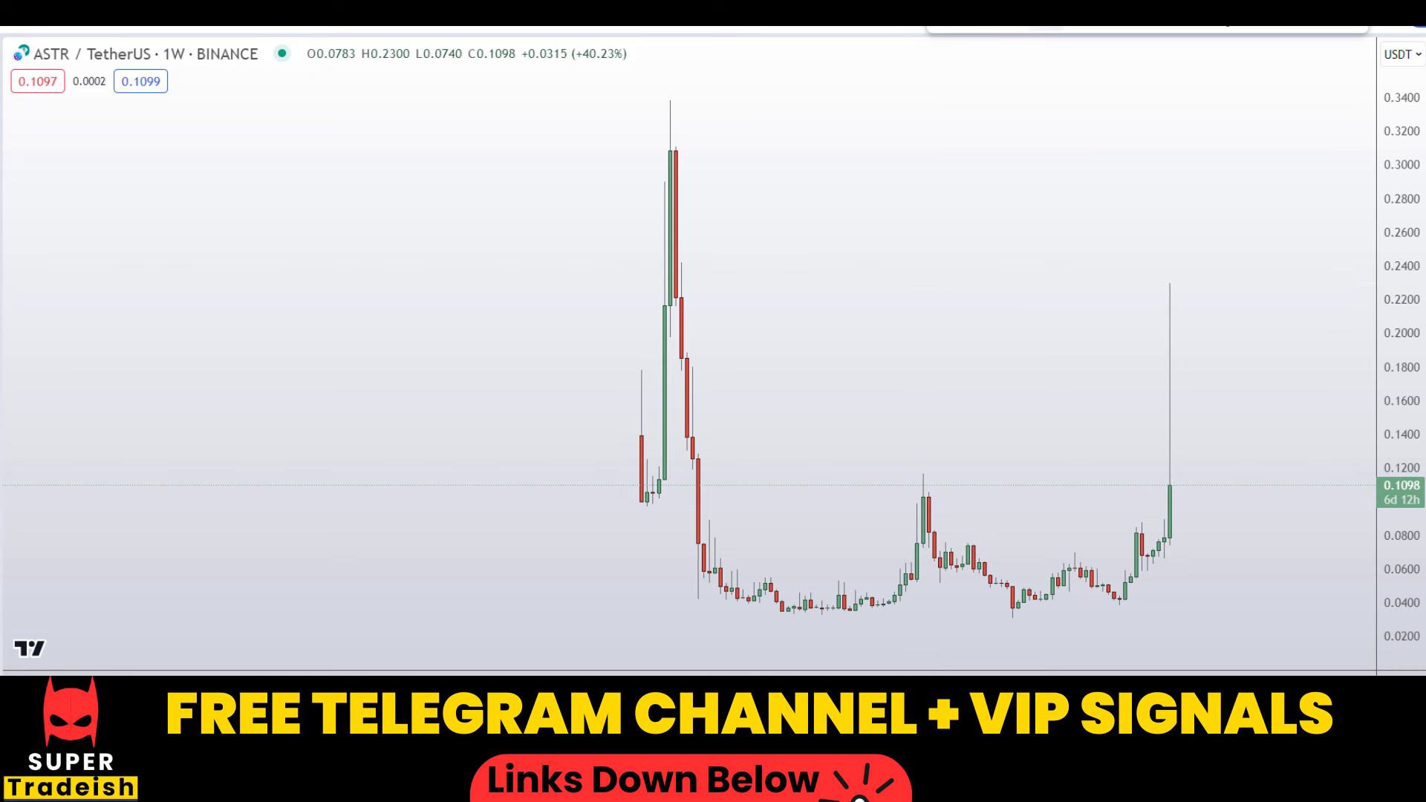
pyautogui.click(727, 290)
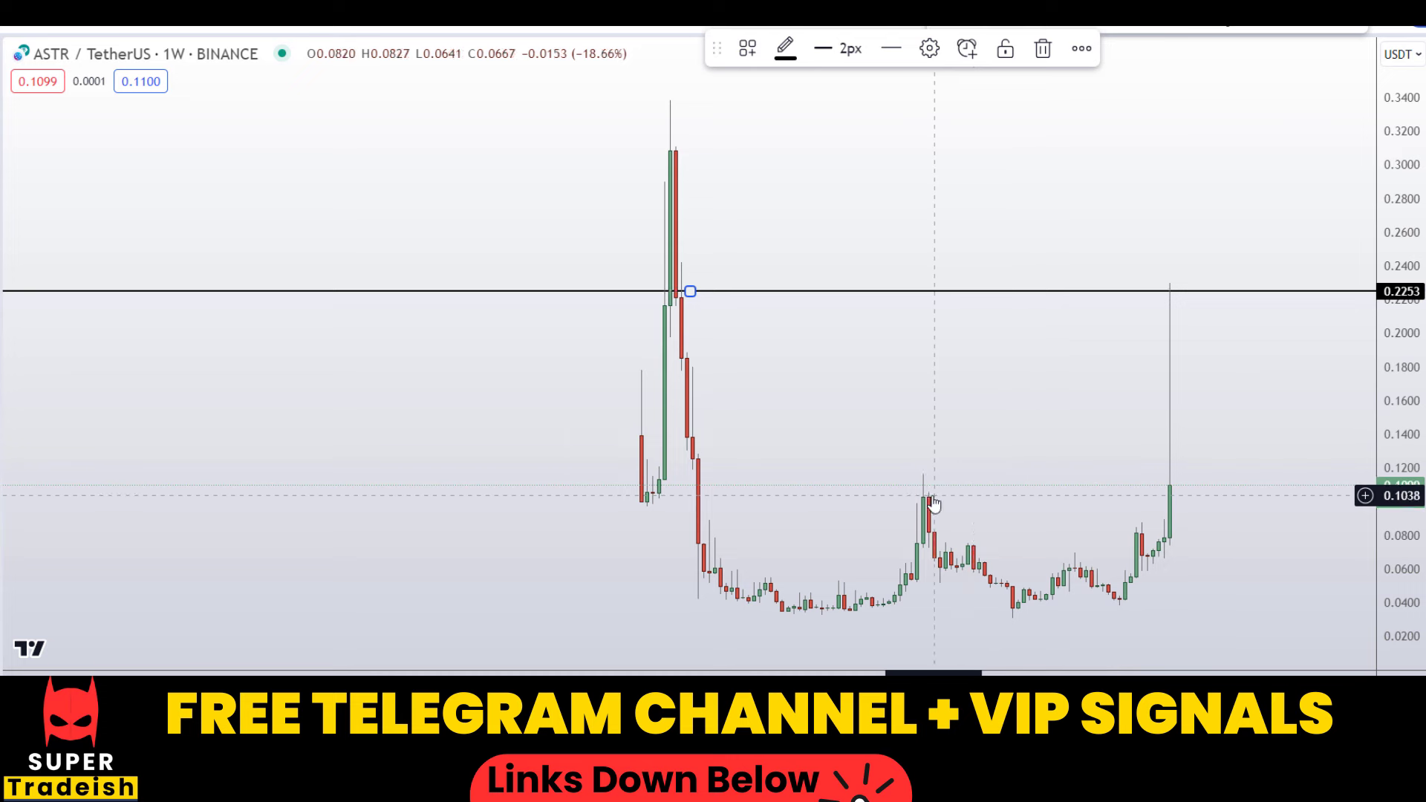
# Switch the chart to the 4-hour timeframe and place a horizontal line at 0.0889 along the top of the consolidation.
pyautogui.click(329, 24)
pyautogui.scroll(2, 538, 239)
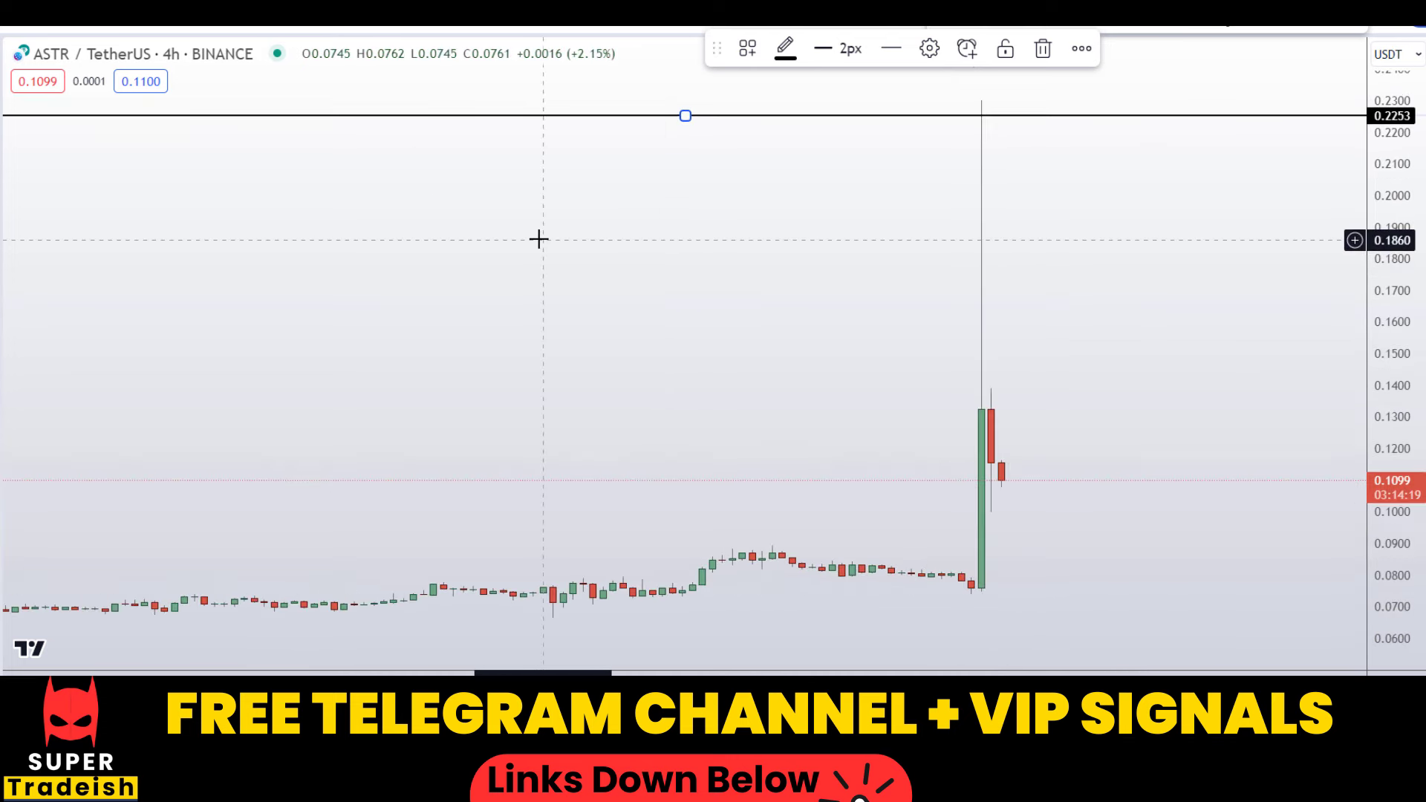
pyautogui.click(1085, 21)
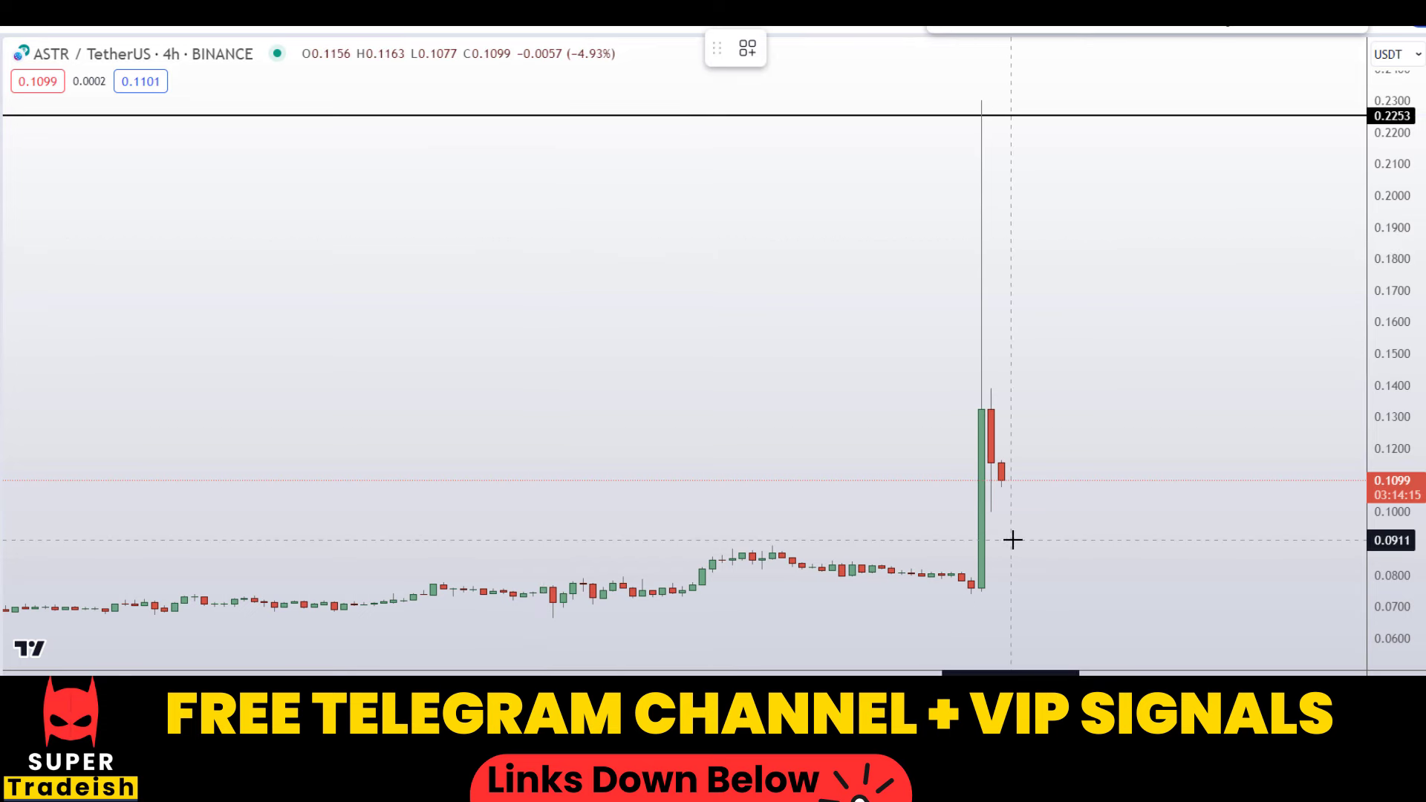
pyautogui.click(1037, 547)
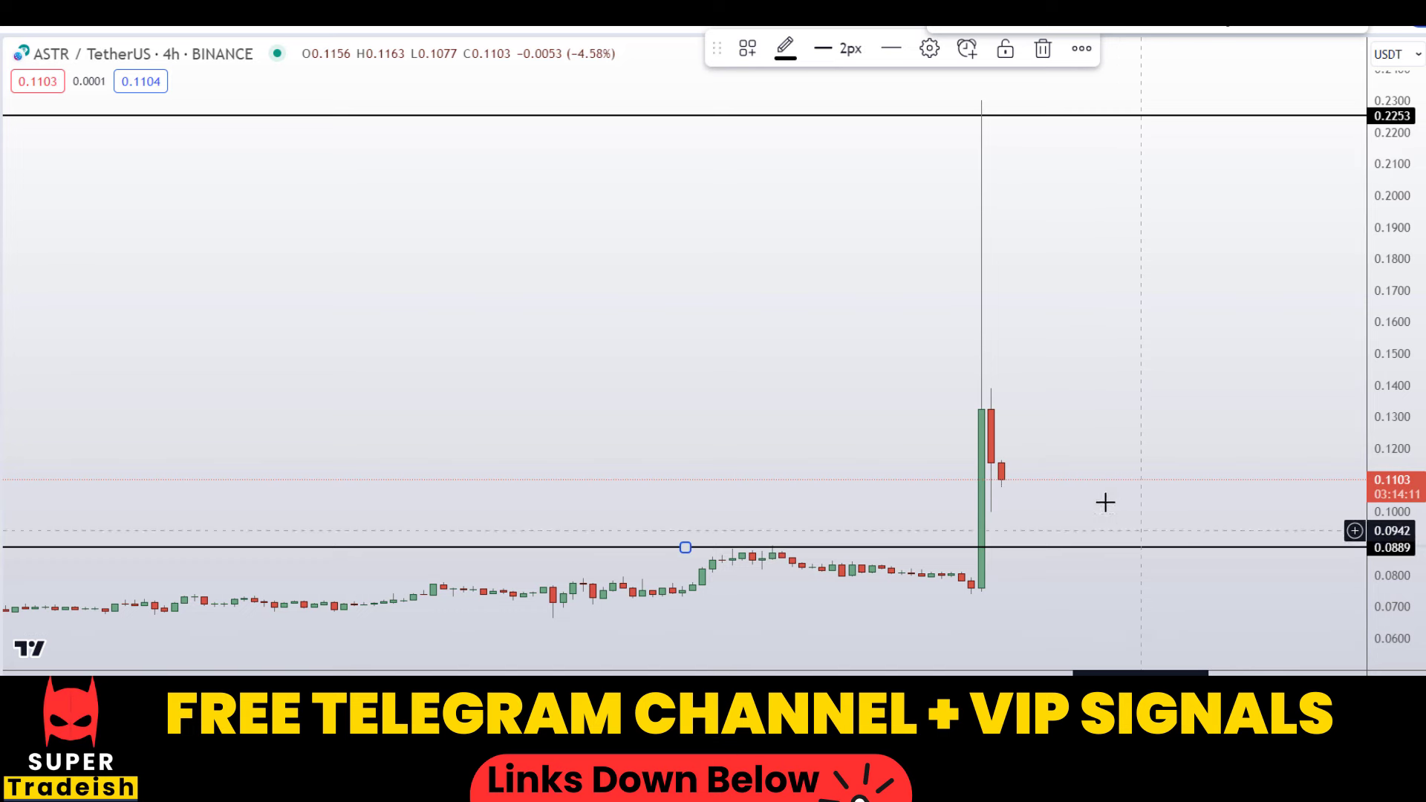
# Sketch a projected dip to the 0.0889 line with a rebound, circle the prior consolidation, and undo both brush strokes.
pyautogui.moveTo(1022, 485)
pyautogui.mouseDown()
pyautogui.moveTo(1035, 512)
pyautogui.moveTo(1089, 528)
pyautogui.moveTo(1150, 255)
pyautogui.mouseUp()
pyautogui.moveTo(696, 520)
pyautogui.mouseDown()
pyautogui.moveTo(1022, 532)
pyautogui.moveTo(832, 524)
pyautogui.mouseUp()
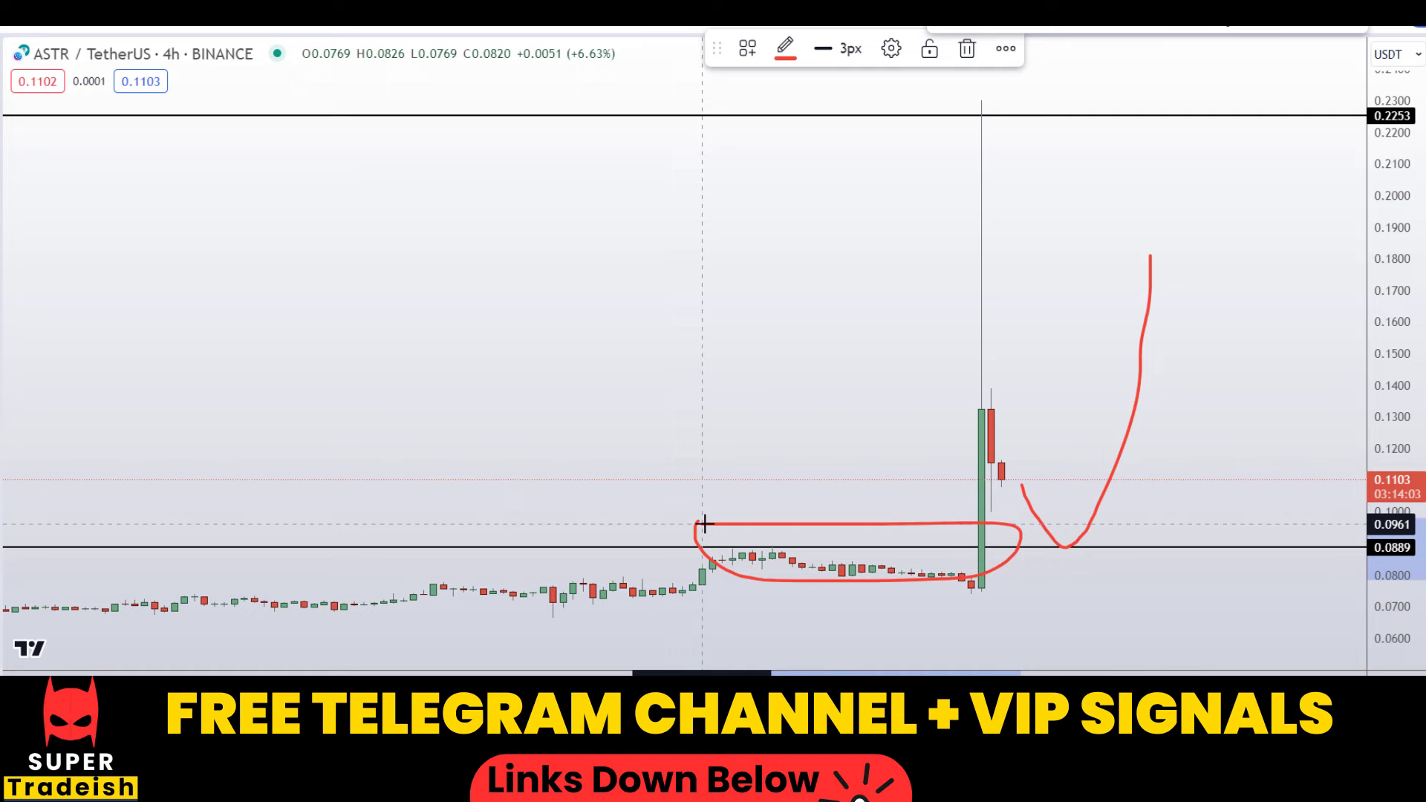
pyautogui.hotkey('ctrl', 'z')
pyautogui.hotkey('ctrl', 'z')
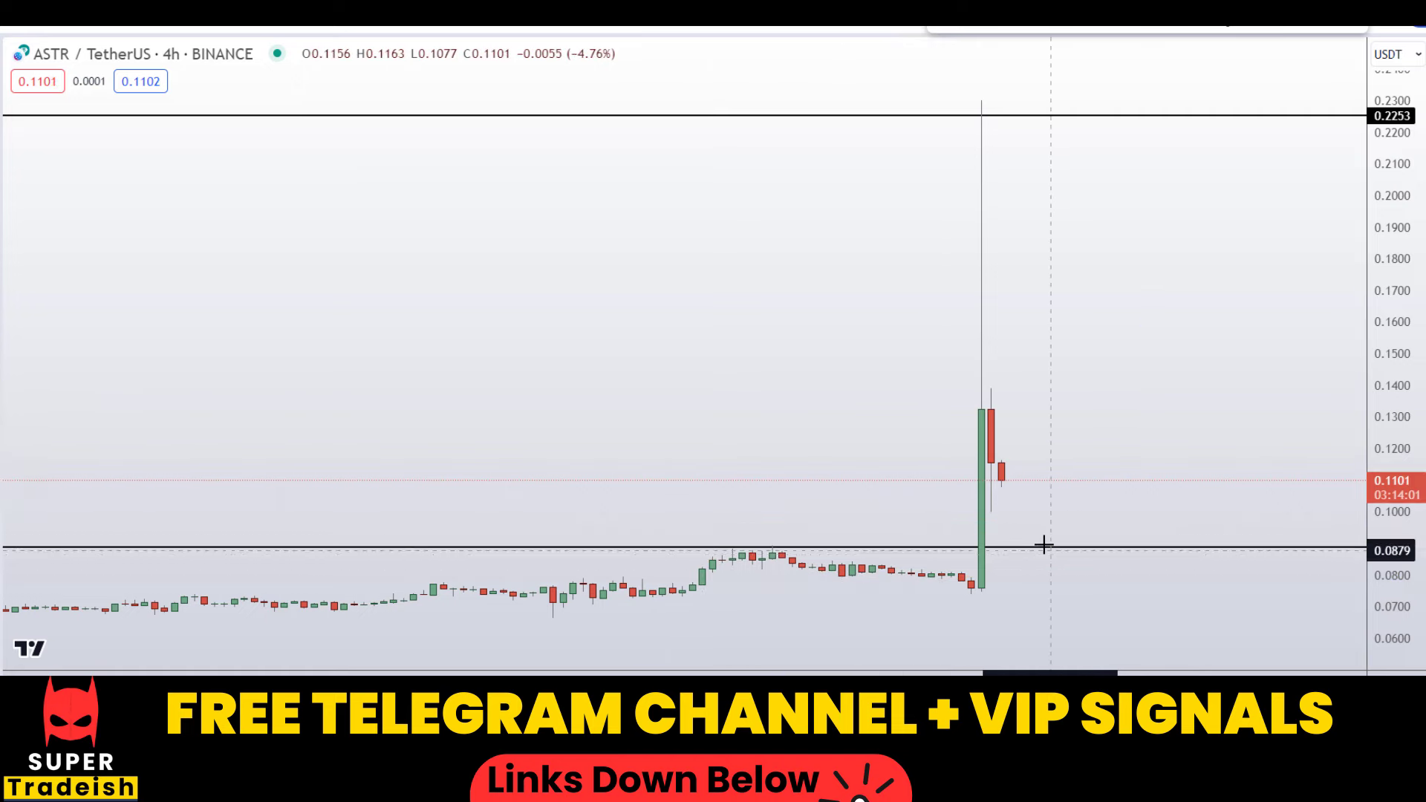
# Place a horizontal line at 0.0722 below the consolidation on the 4-hour chart.
pyautogui.scroll(-3, 1044, 545)
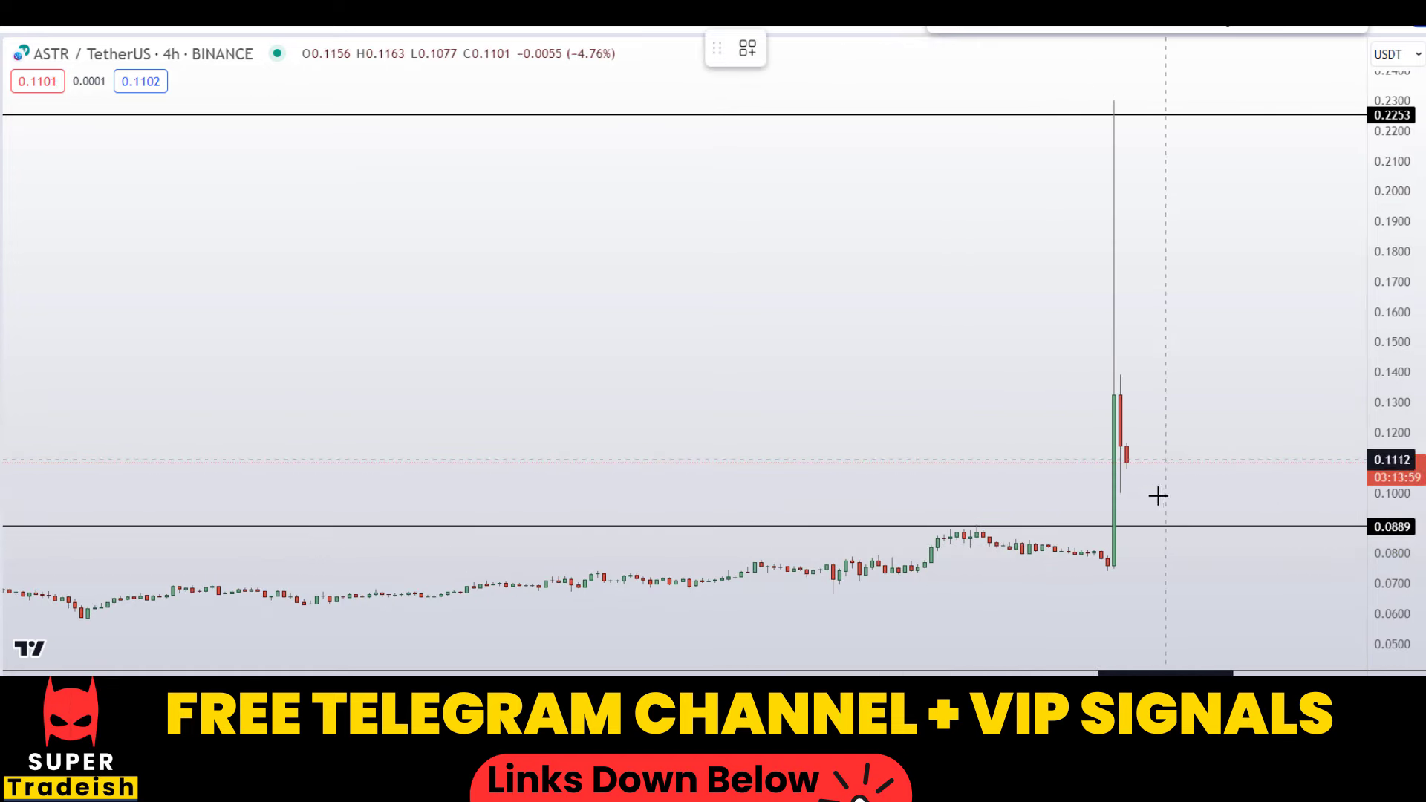
pyautogui.click(1144, 577)
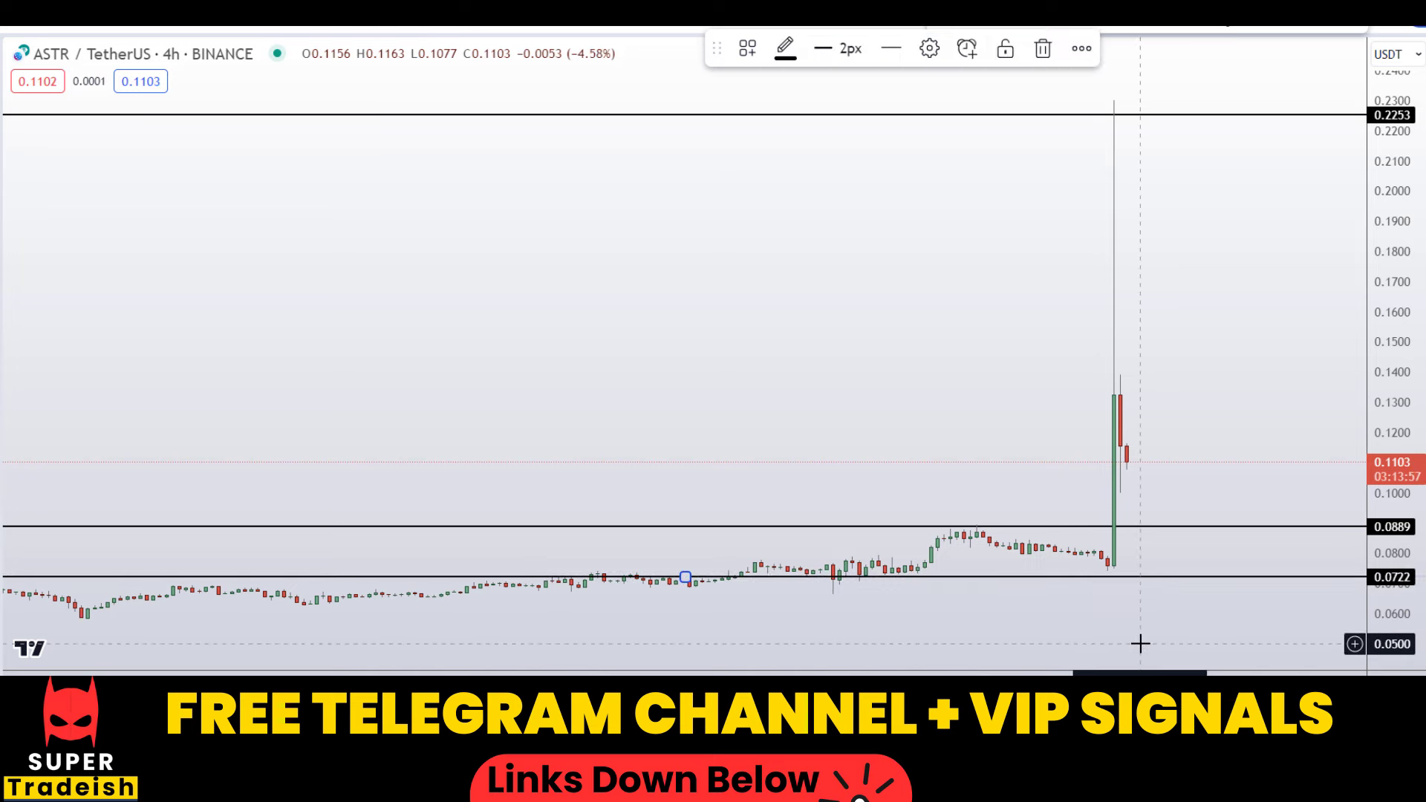
# Circle the earlier price reactions around the 0.0722 line with the brush and undo the markings.
pyautogui.scroll(2, 1129, 643)
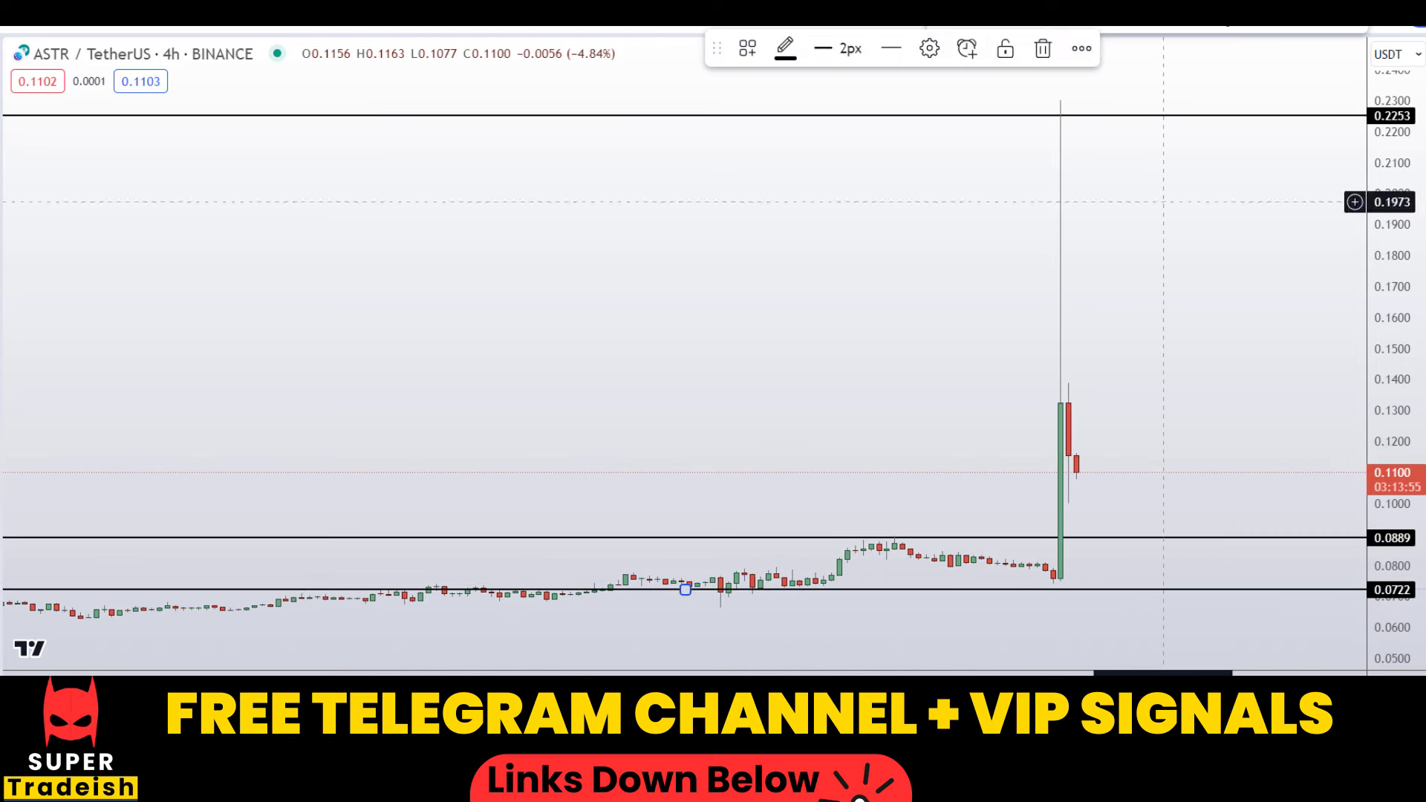
pyautogui.moveTo(675, 576)
pyautogui.mouseDown()
pyautogui.moveTo(811, 605)
pyautogui.moveTo(665, 572)
pyautogui.mouseUp()
pyautogui.moveTo(499, 578)
pyautogui.mouseDown()
pyautogui.moveTo(567, 627)
pyautogui.moveTo(494, 588)
pyautogui.mouseUp()
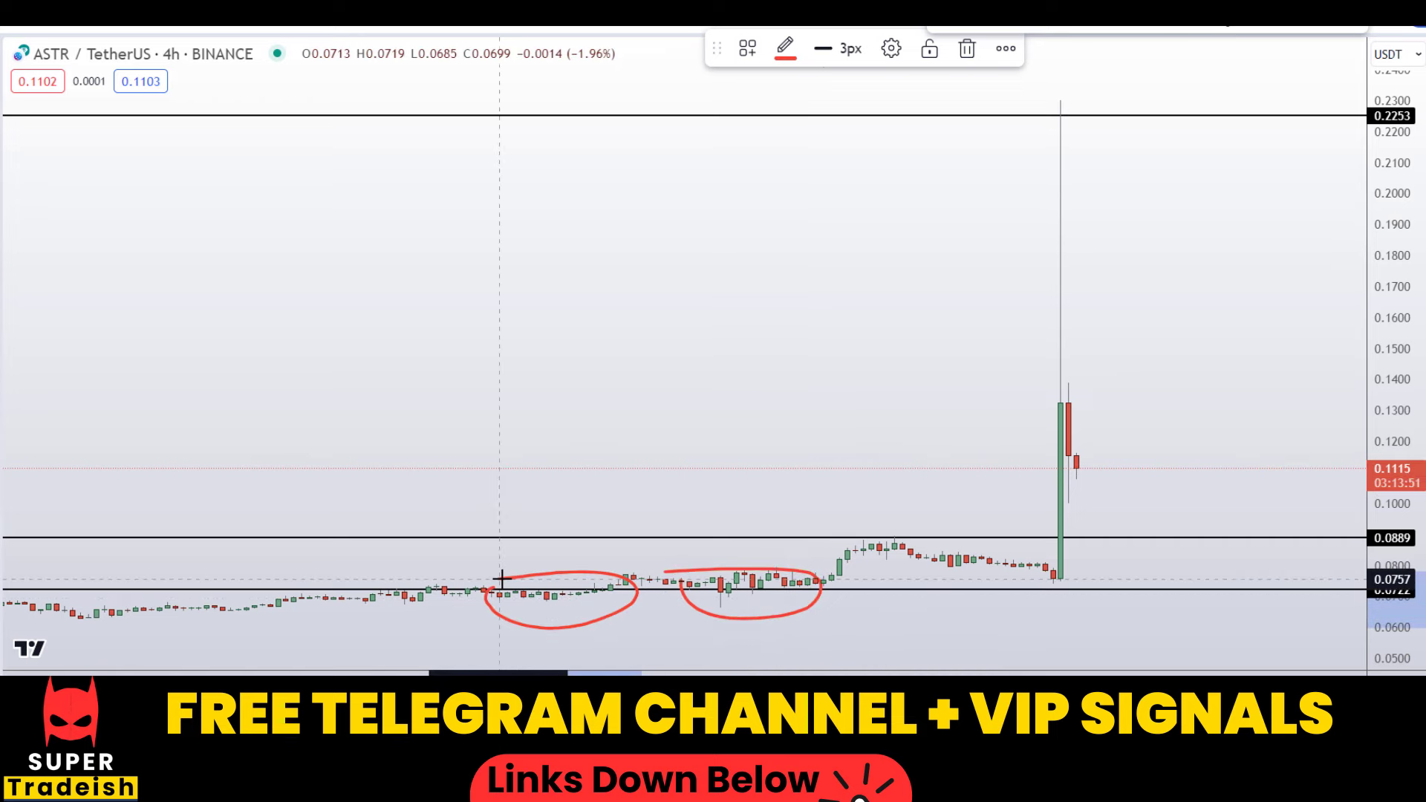
pyautogui.moveTo(1050, 573)
pyautogui.mouseDown()
pyautogui.moveTo(1115, 599)
pyautogui.moveTo(1028, 573)
pyautogui.mouseUp()
pyautogui.hotkey('ctrl', 'z')
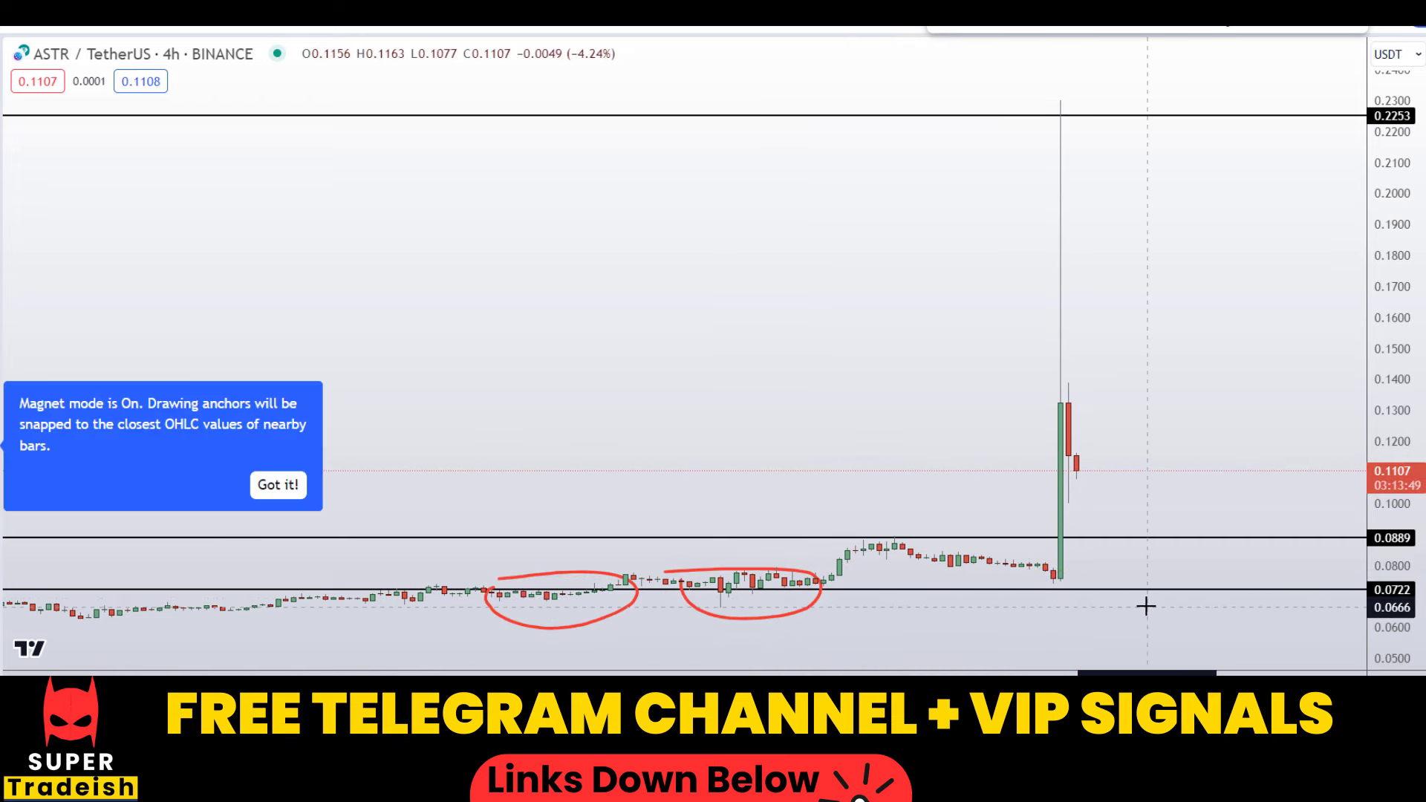
pyautogui.hotkey('ctrl', 'z')
# Circle the 0.0889 and 0.0722 levels, sketch projected declines toward them with the brush, and undo the markings.
pyautogui.scroll(10, 1040, 581)
pyautogui.moveTo(829, 555)
pyautogui.mouseDown()
pyautogui.moveTo(789, 554)
pyautogui.moveTo(859, 563)
pyautogui.mouseUp()
pyautogui.moveTo(811, 615)
pyautogui.mouseDown()
pyautogui.moveTo(901, 614)
pyautogui.moveTo(831, 612)
pyautogui.mouseUp()
pyautogui.scroll(-2, 1003, 525)
pyautogui.moveTo(838, 480); pyautogui.dragTo(986, 611)
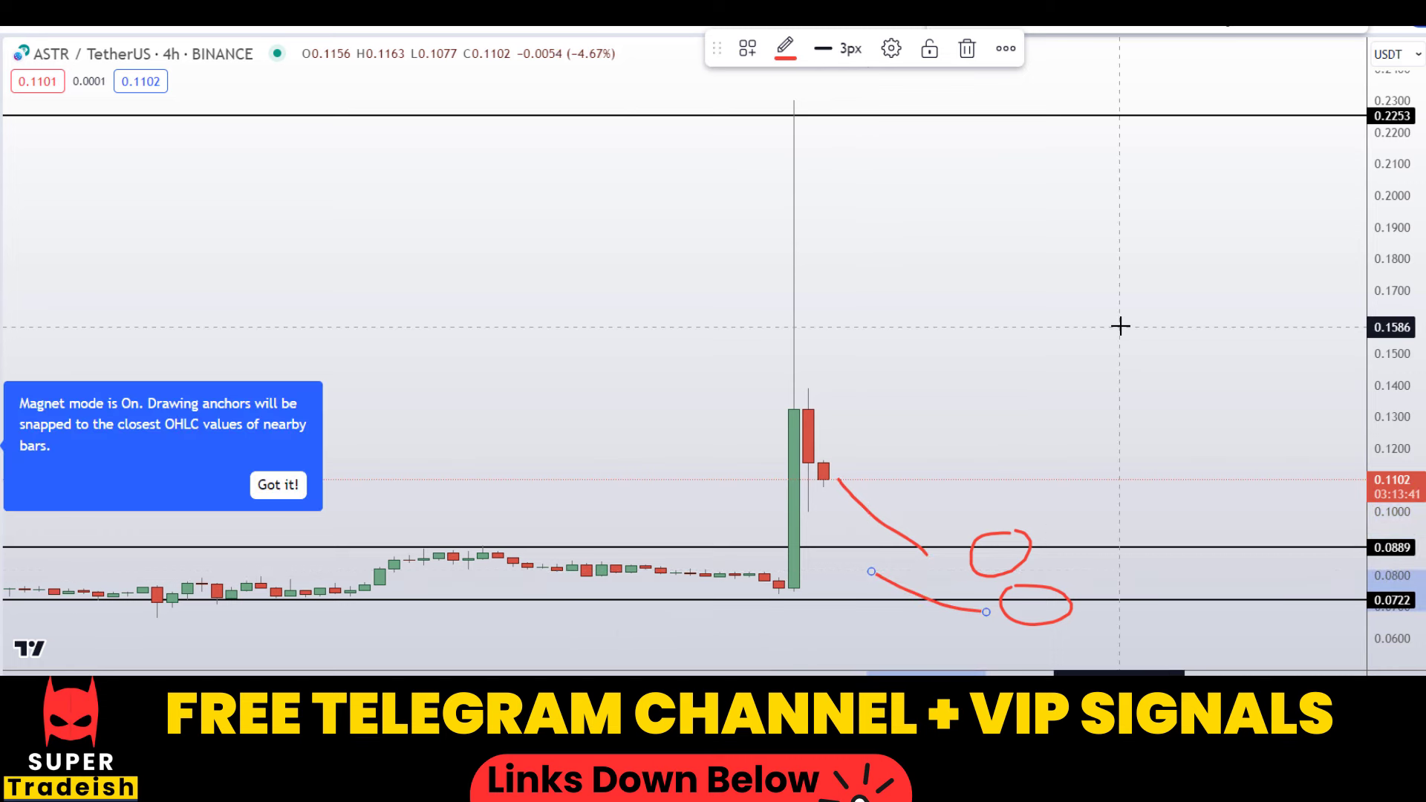
pyautogui.hotkey('ctrl', 'z')
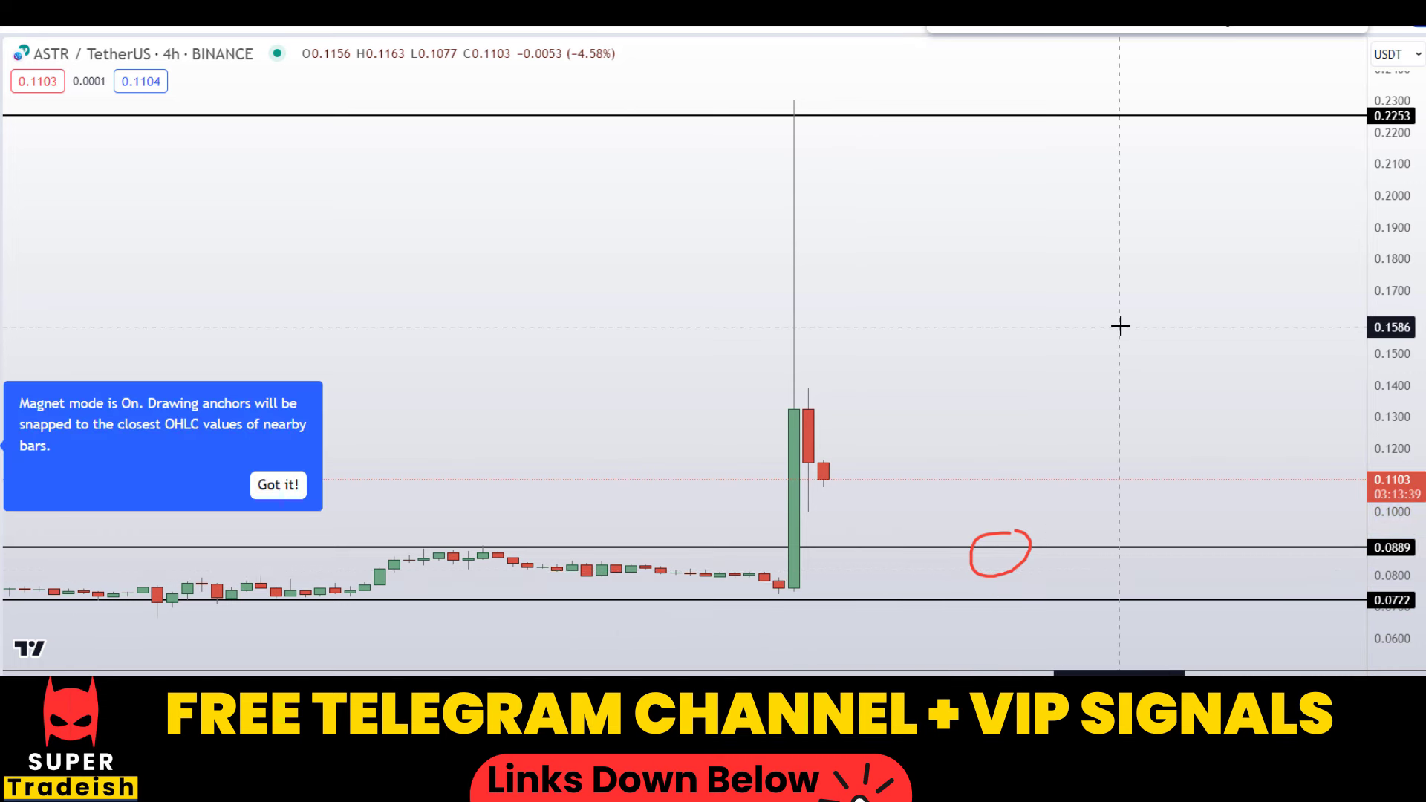
pyautogui.hotkey('ctrl', 'z')
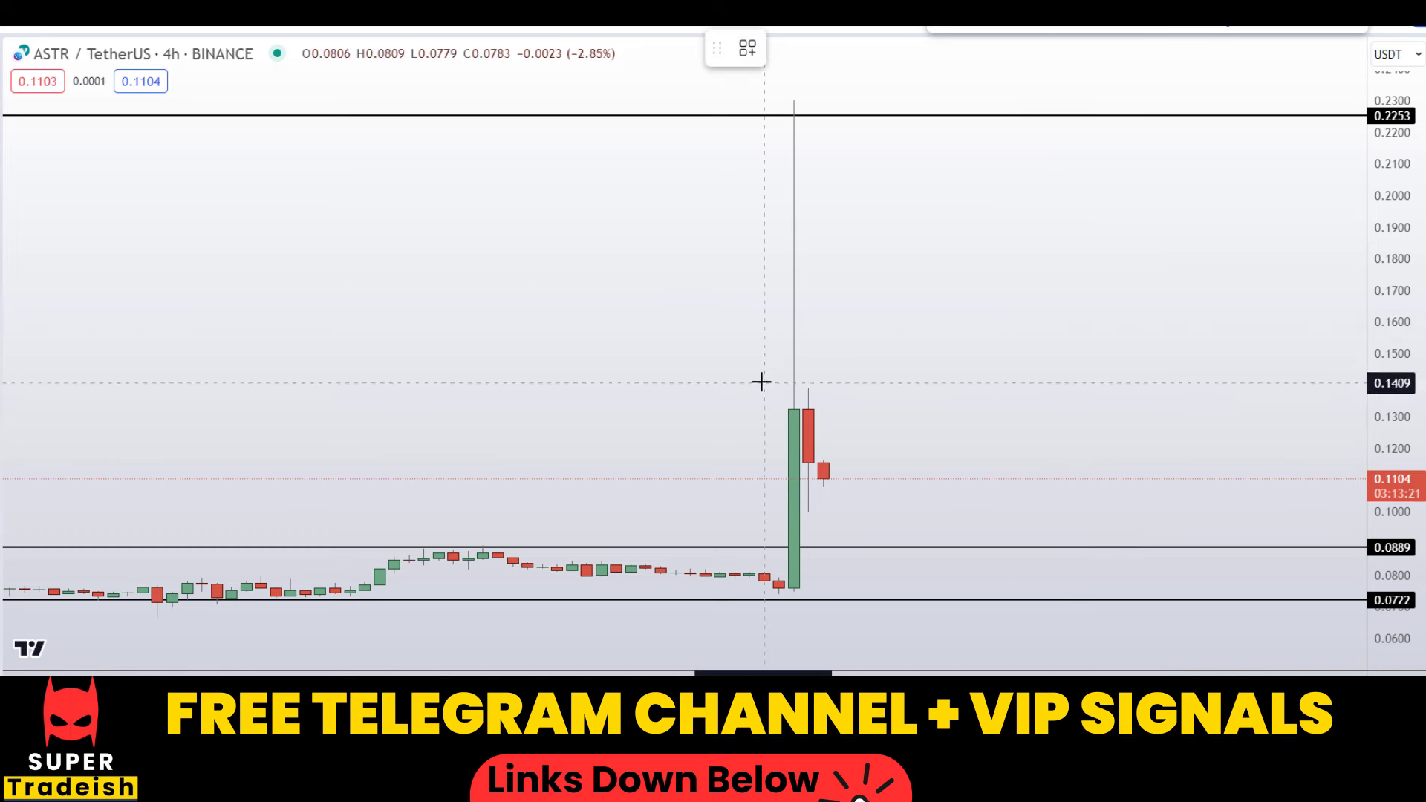
# Place a price range measuring the move from the 0.0889 line up to the 0.2253 line.
pyautogui.keyDown('shift'); pyautogui.click(884, 547); pyautogui.keyUp('shift')
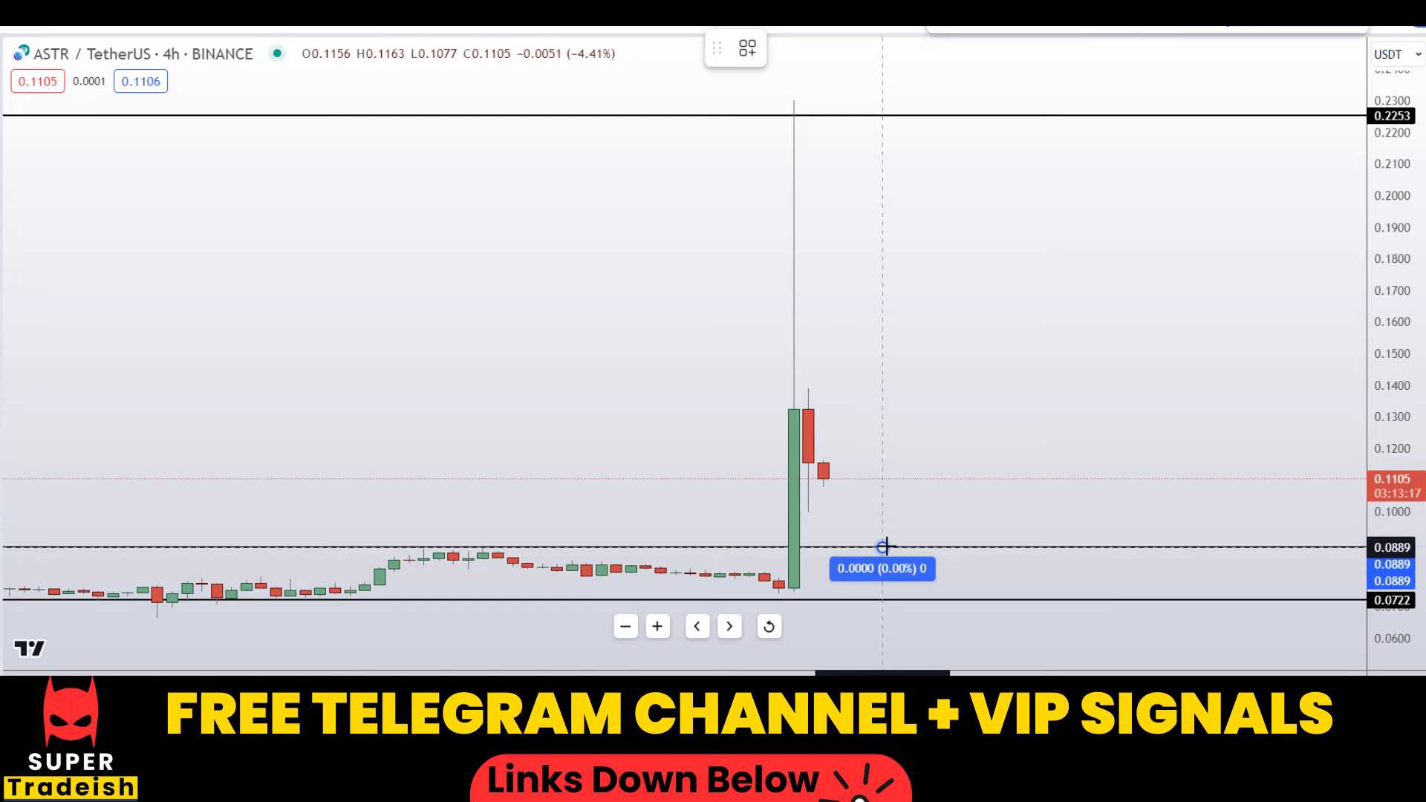
pyautogui.click(1016, 119)
# Add a small price range measuring the gap from the 0.0722 line up to the 0.0889 line.
pyautogui.moveTo(930, 269); pyautogui.dragTo(821, 268)
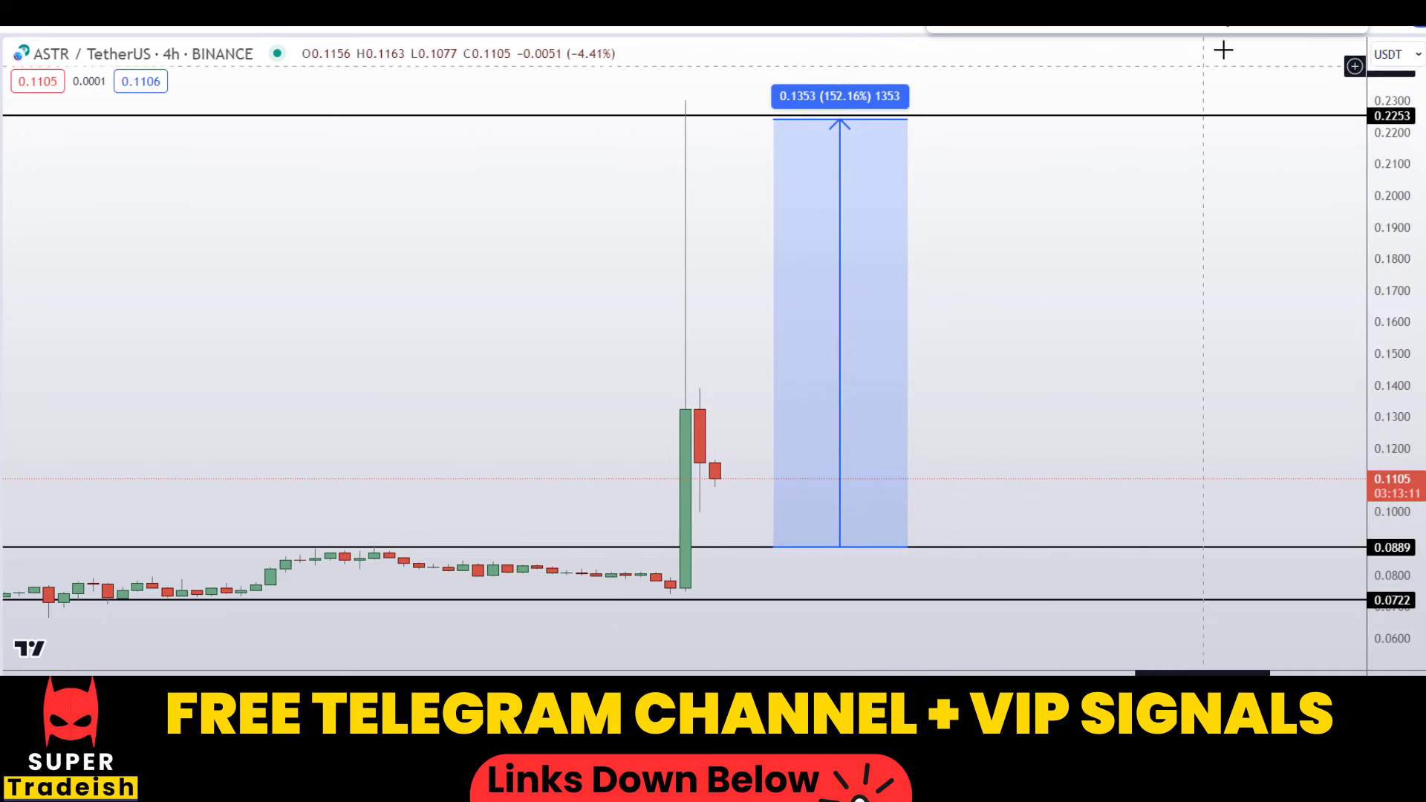
pyautogui.click(1240, 18)
pyautogui.click(1019, 599)
pyautogui.click(1067, 547)
# Add a wide price range from the 0.0722 line up to the 0.2253 line and compress the chart's price scale.
pyautogui.moveTo(1069, 564); pyautogui.dragTo(729, 563)
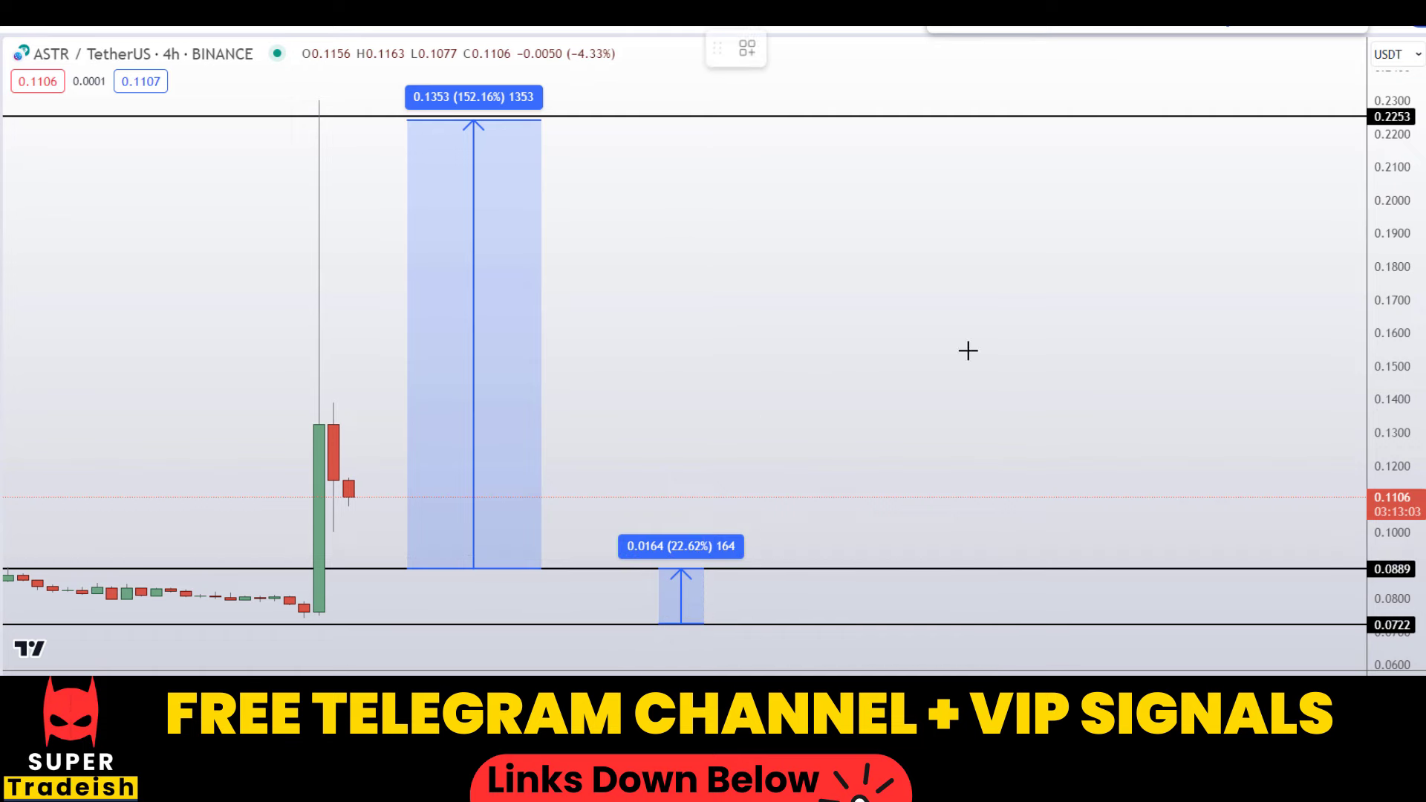
pyautogui.click(822, 627)
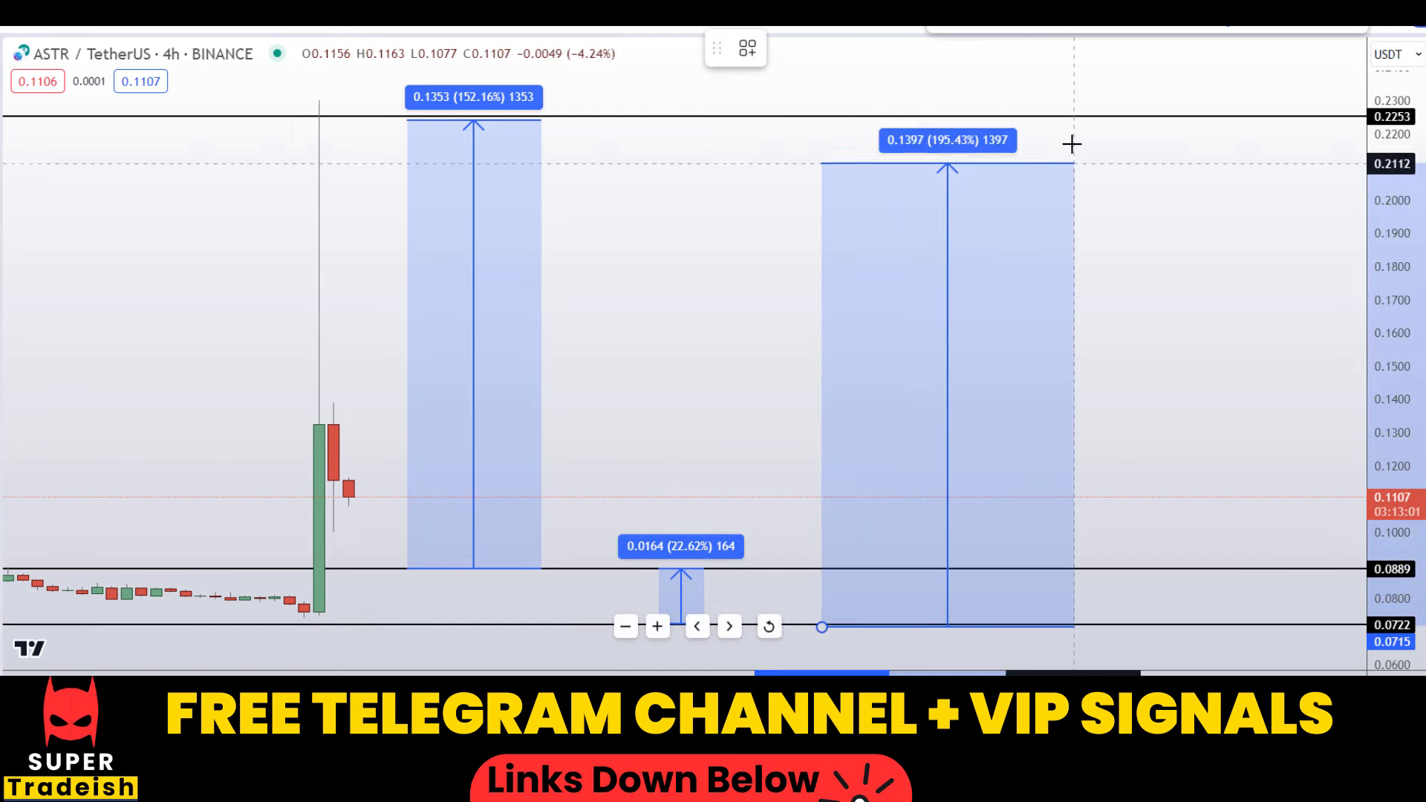
pyautogui.click(1074, 118)
pyautogui.scroll(-3, 1117, 269)
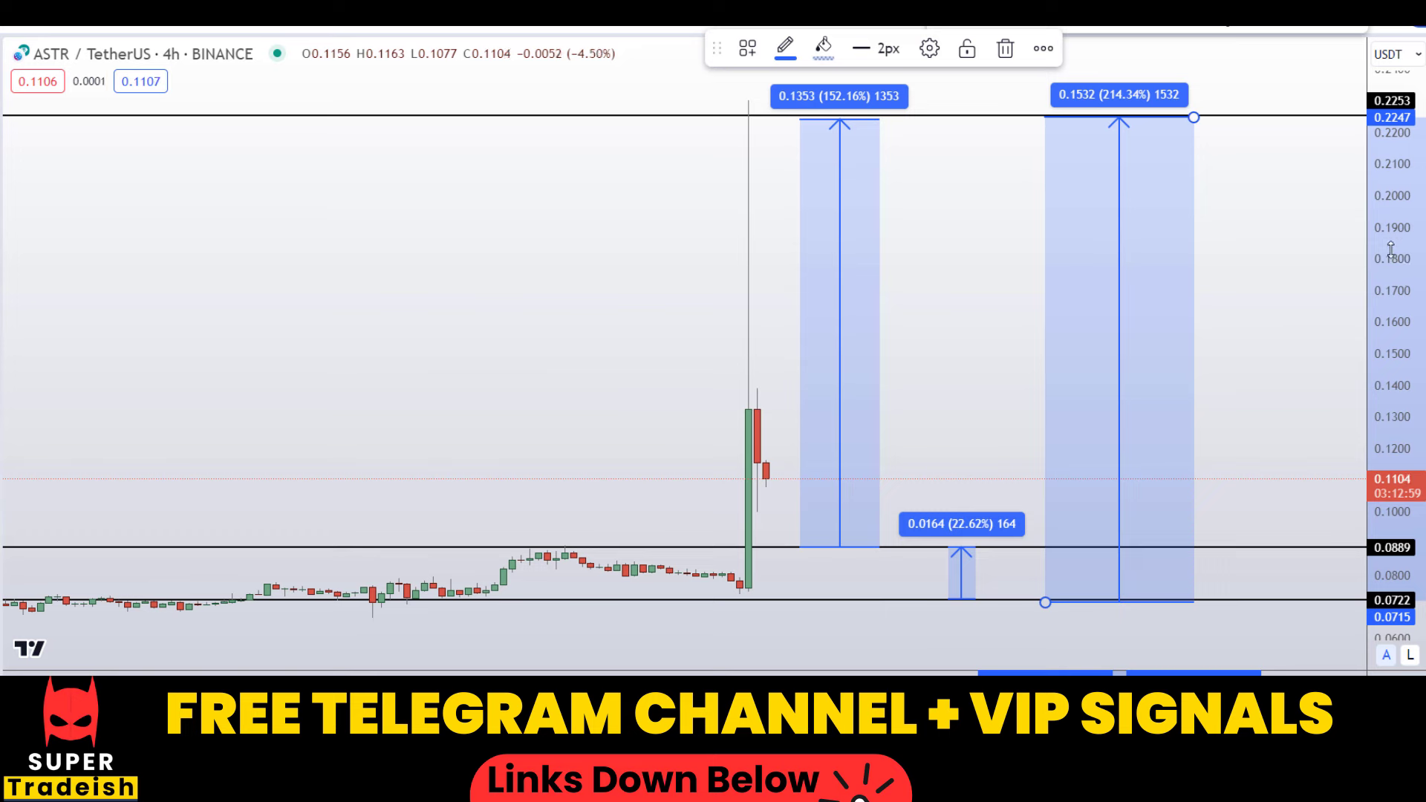
pyautogui.moveTo(1385, 251); pyautogui.dragTo(1389, 458)
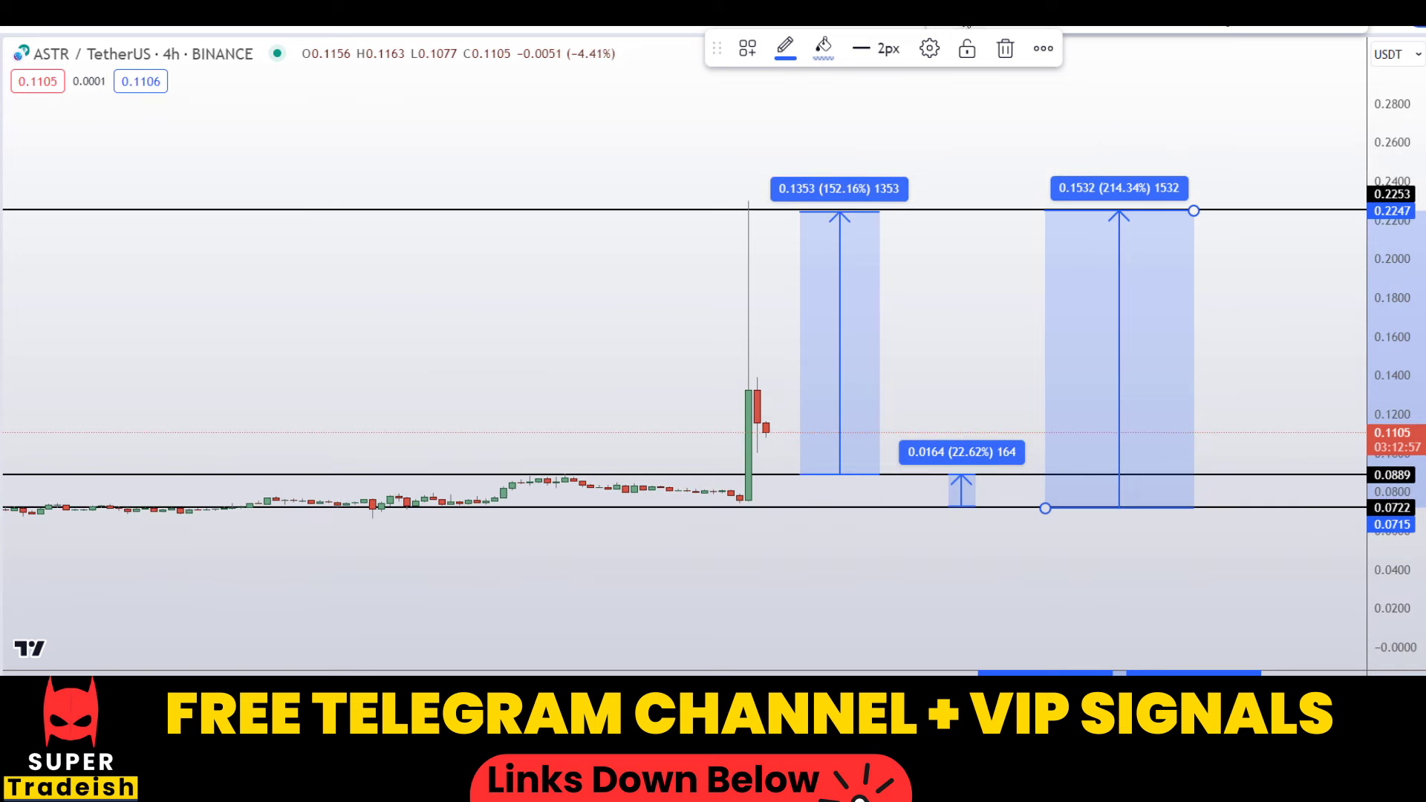
pyautogui.click(870, 170)
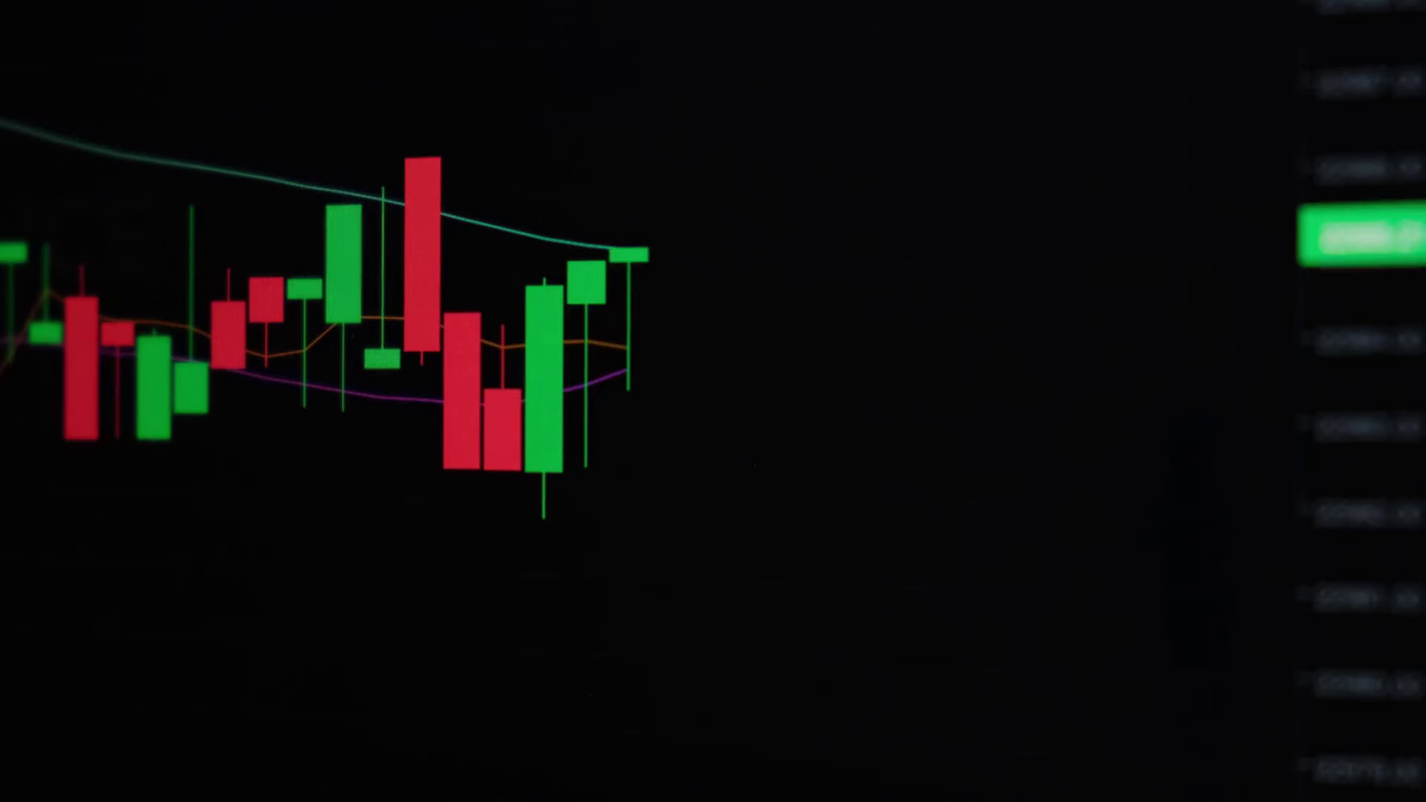